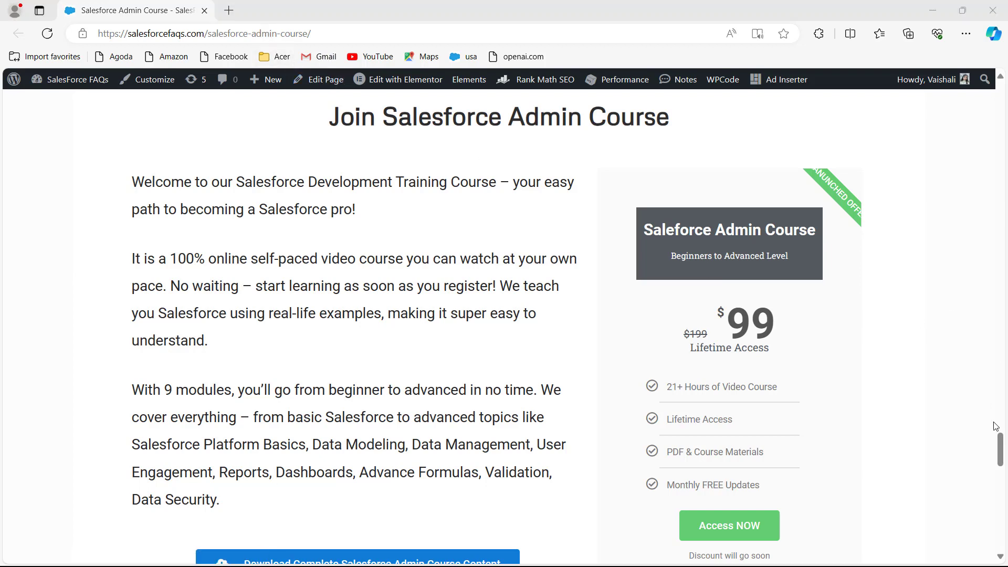
pyautogui.moveTo(999, 445); pyautogui.dragTo(1007, 86)
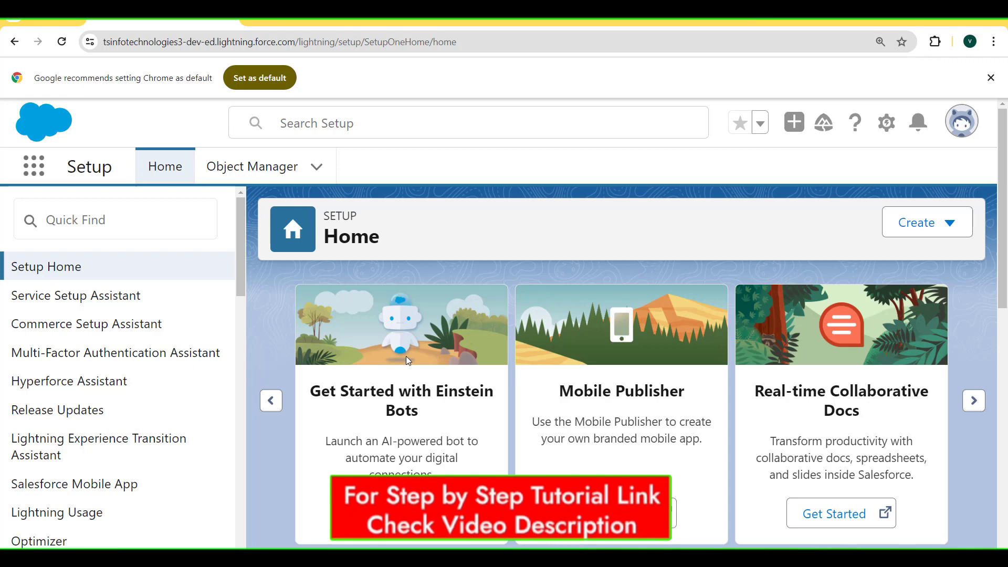
# Step: Find the Opportunity object in the Object Manager by searching for "opportun" and open it
pyautogui.click(262, 179)
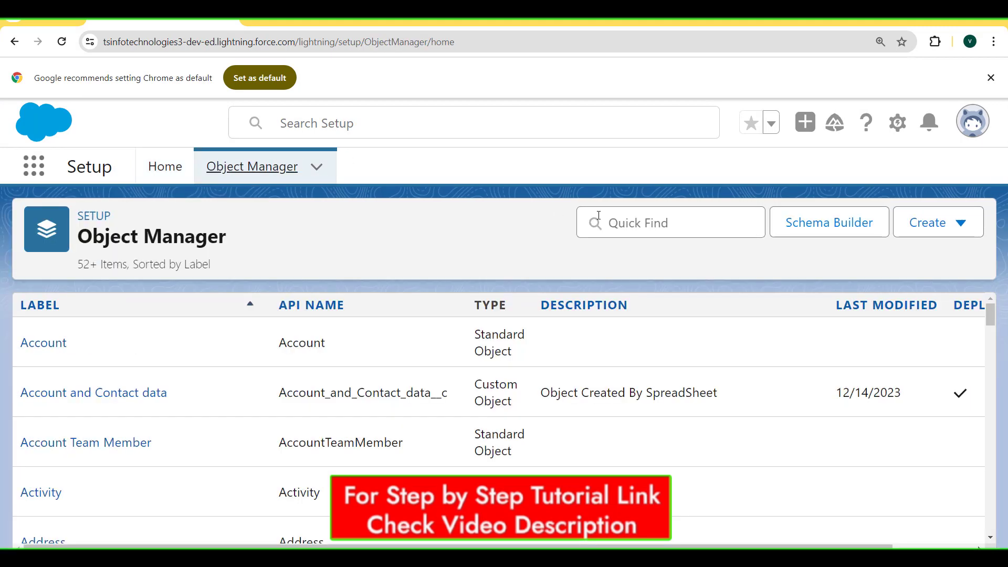
pyautogui.click(641, 221)
pyautogui.write('opportun')
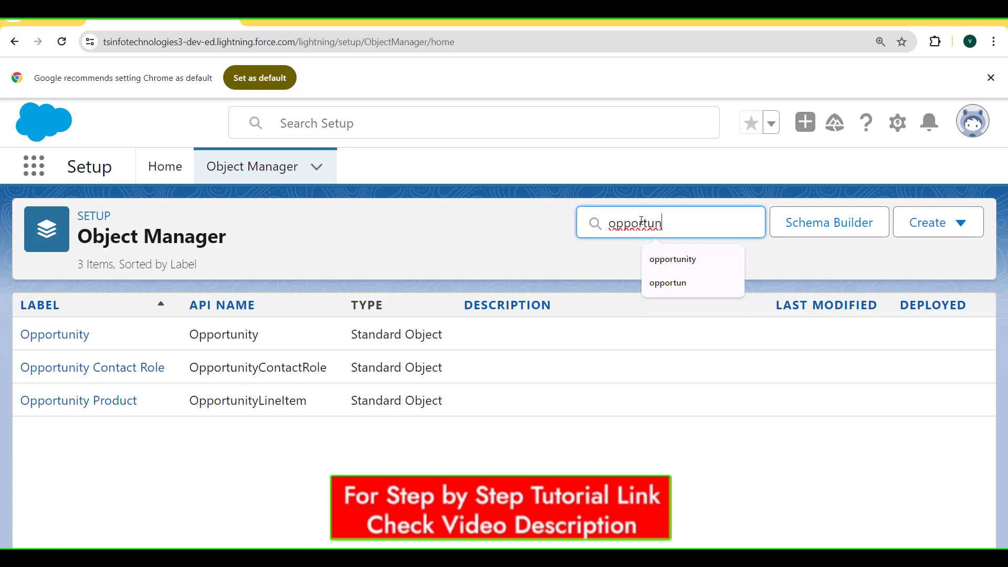
pyautogui.click(41, 334)
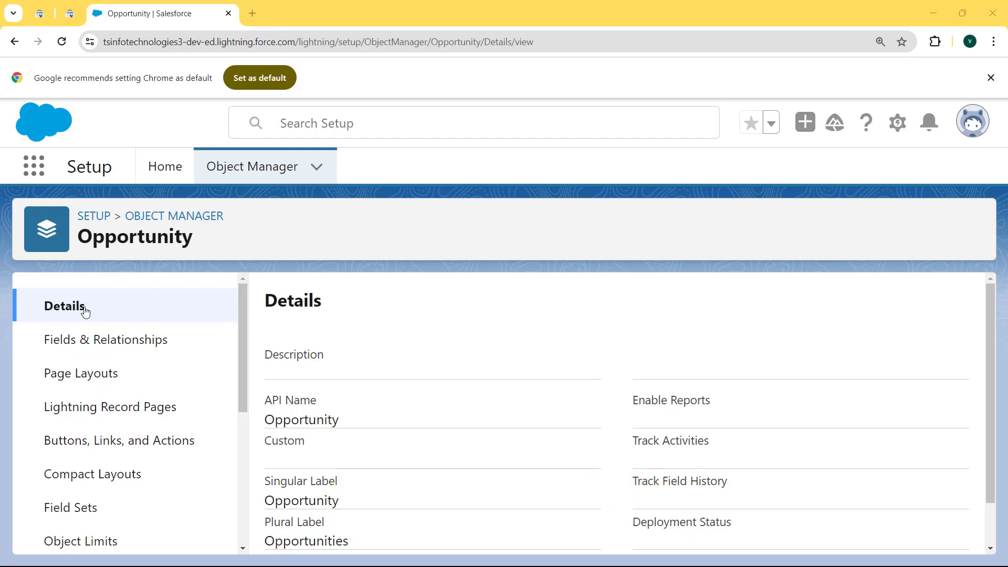
# Step: Open the Opportunity object's validation rules and start a new rule
pyautogui.moveTo(243, 339); pyautogui.dragTo(250, 469)
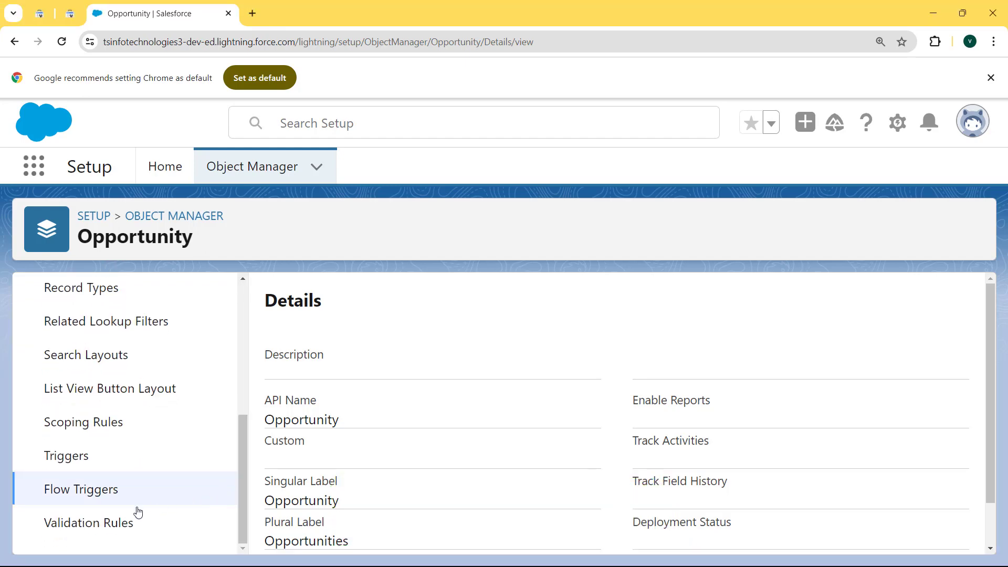
pyautogui.click(121, 523)
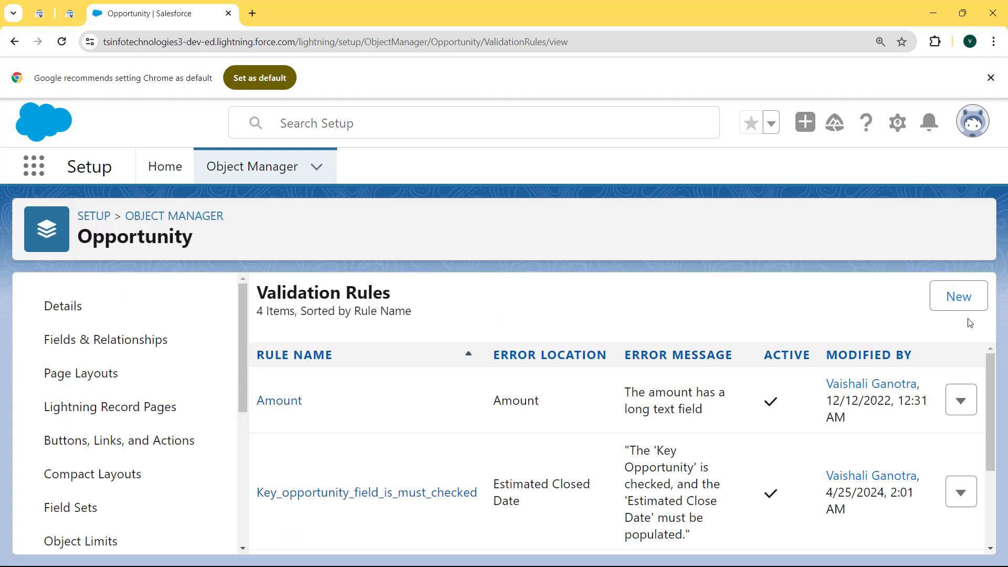
pyautogui.moveTo(994, 390); pyautogui.dragTo(994, 366)
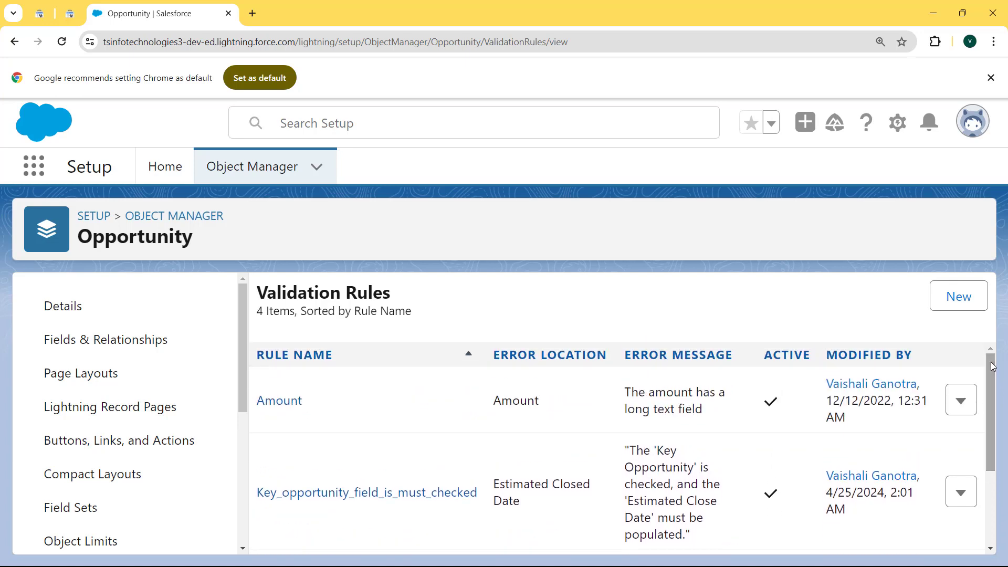
pyautogui.click(969, 299)
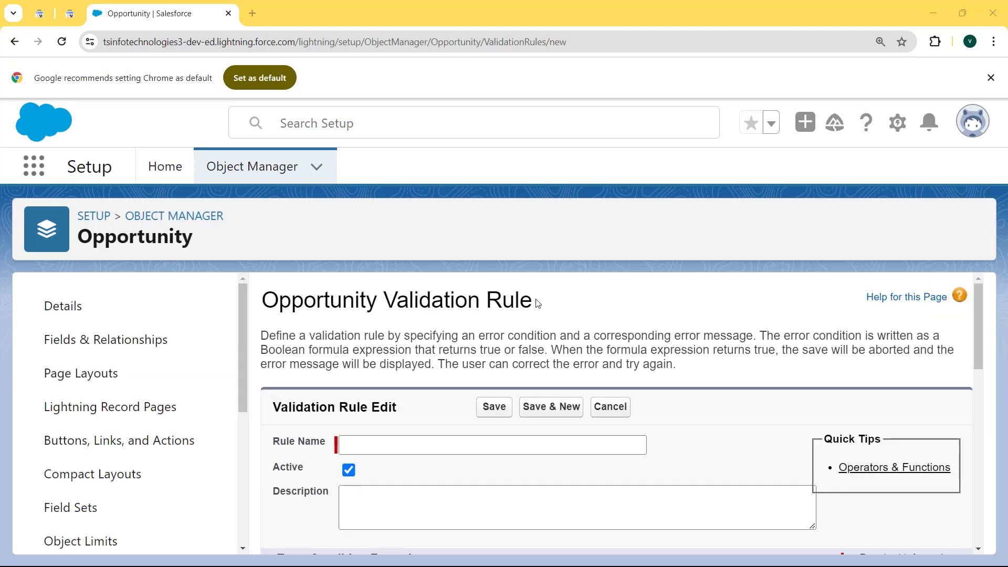
# Step: Name the validation rule Unique_Name and enter the description "Unique Name Should Not be Blank"
pyautogui.click(405, 447)
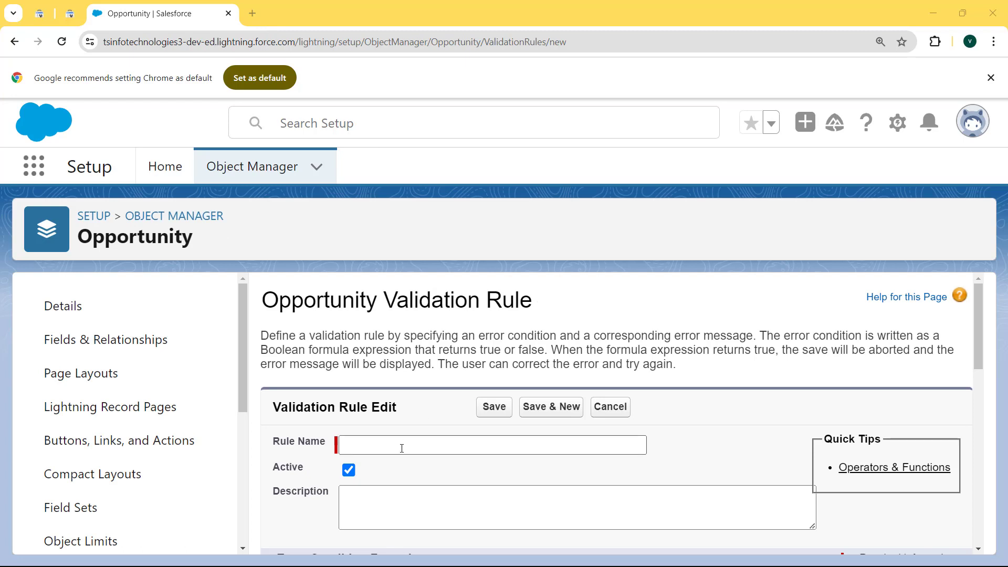
pyautogui.click(402, 448)
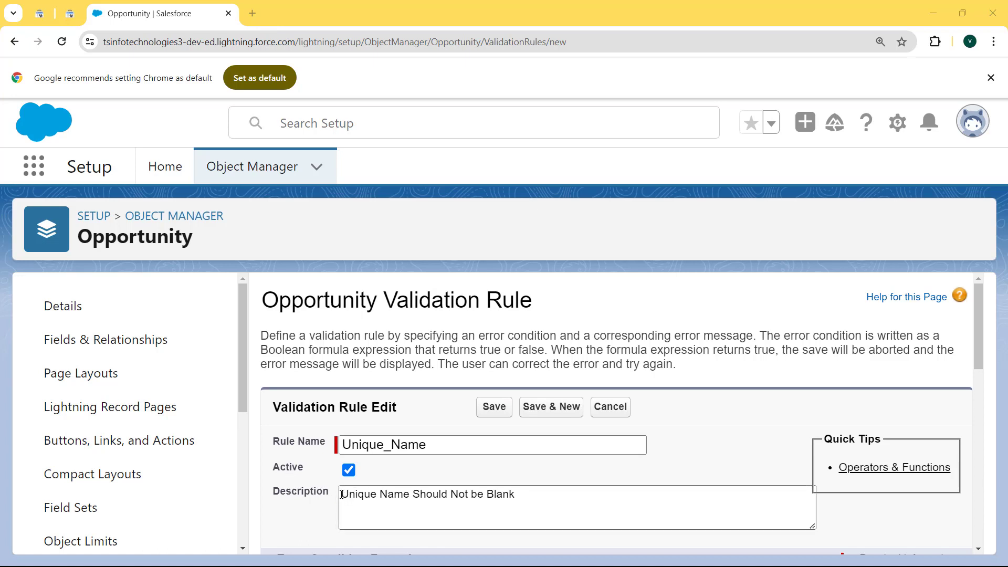
pyautogui.moveTo(342, 495); pyautogui.dragTo(527, 484)
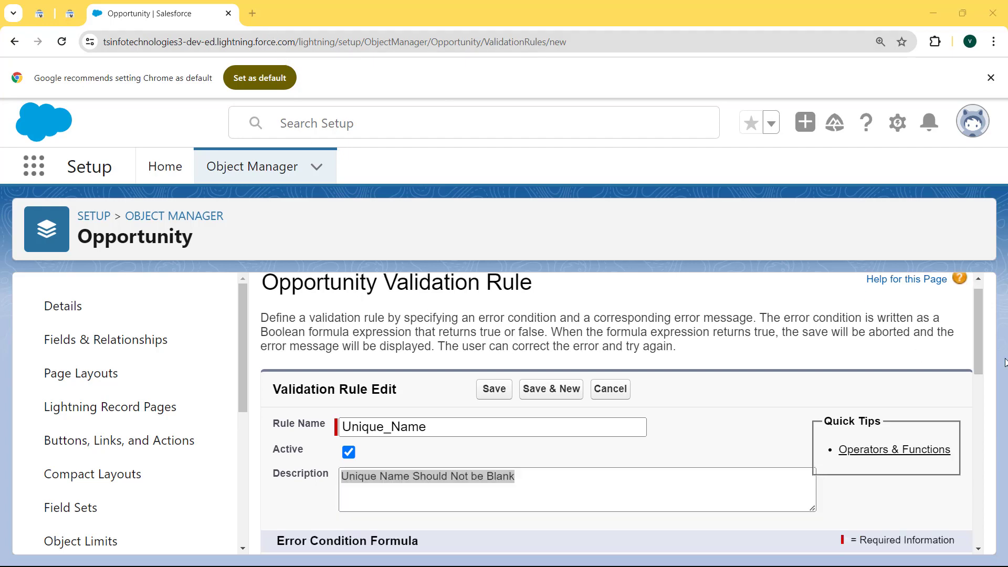
# Step: Insert the AND function into the error condition formula and replace its placeholder arguments with an ISBLANK function
pyautogui.moveTo(979, 353); pyautogui.dragTo(987, 428)
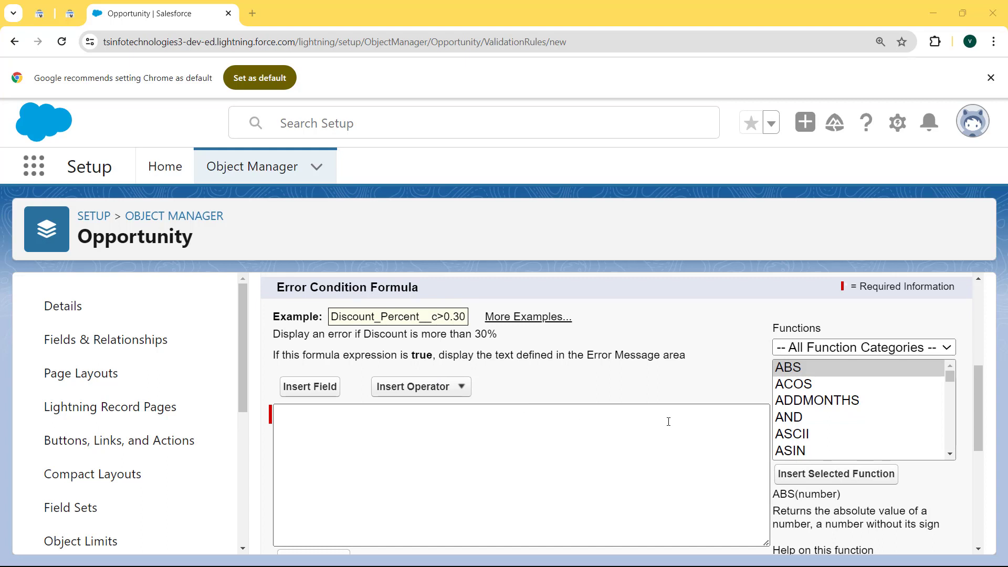
pyautogui.click(794, 419)
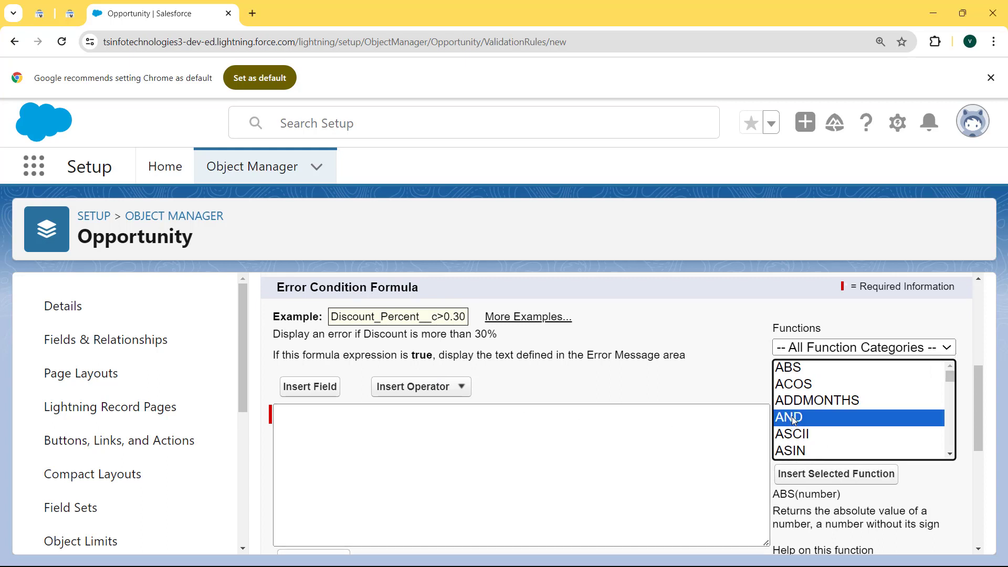
pyautogui.click(820, 480)
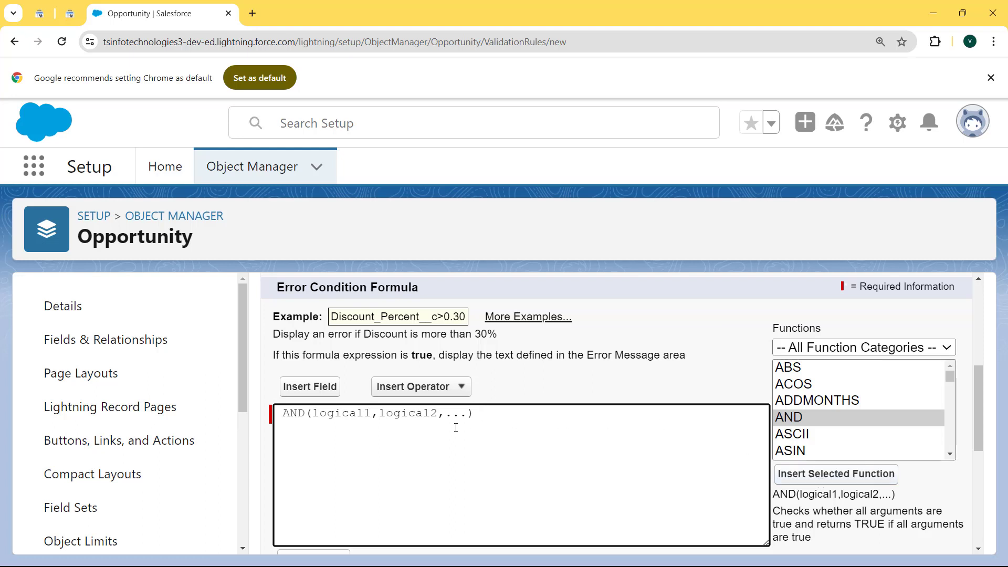
pyautogui.moveTo(467, 414); pyautogui.dragTo(313, 413)
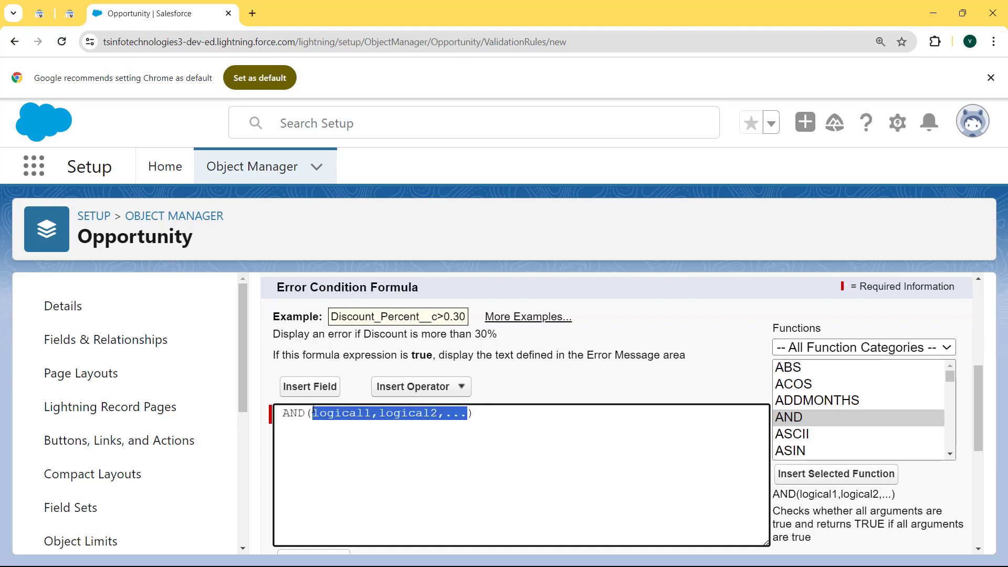
pyautogui.moveTo(949, 377); pyautogui.dragTo(948, 402)
pyautogui.click(819, 410)
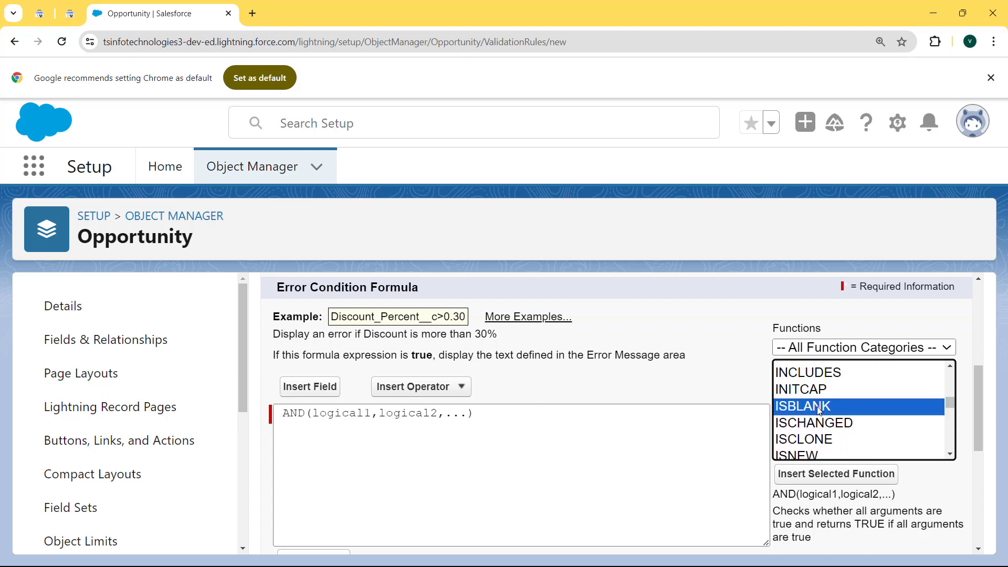
pyautogui.click(839, 476)
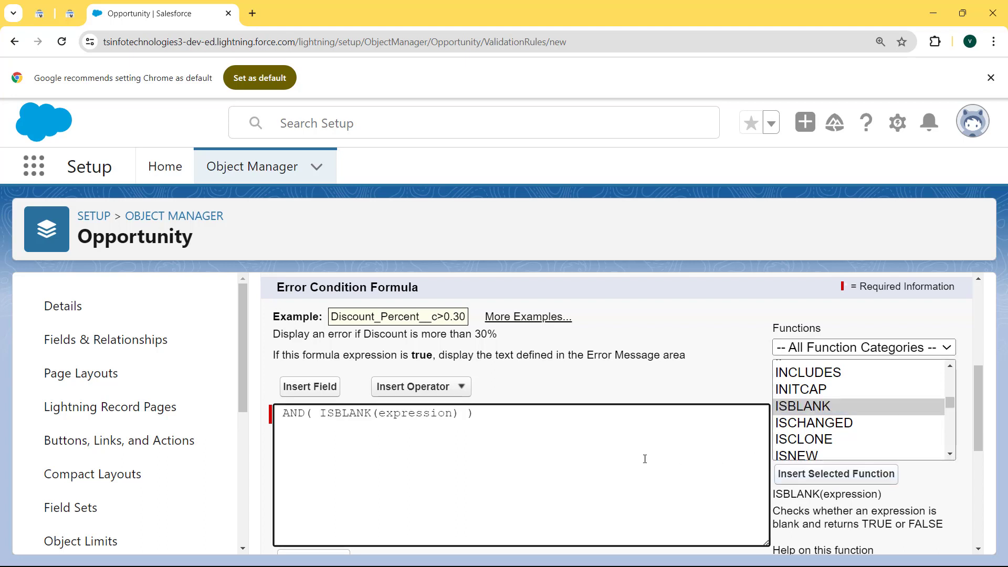
# Step: Replace the ISBLANK placeholder expression with the Opportunity field Order Number (OrderNumber__c)
pyautogui.click(272, 29)
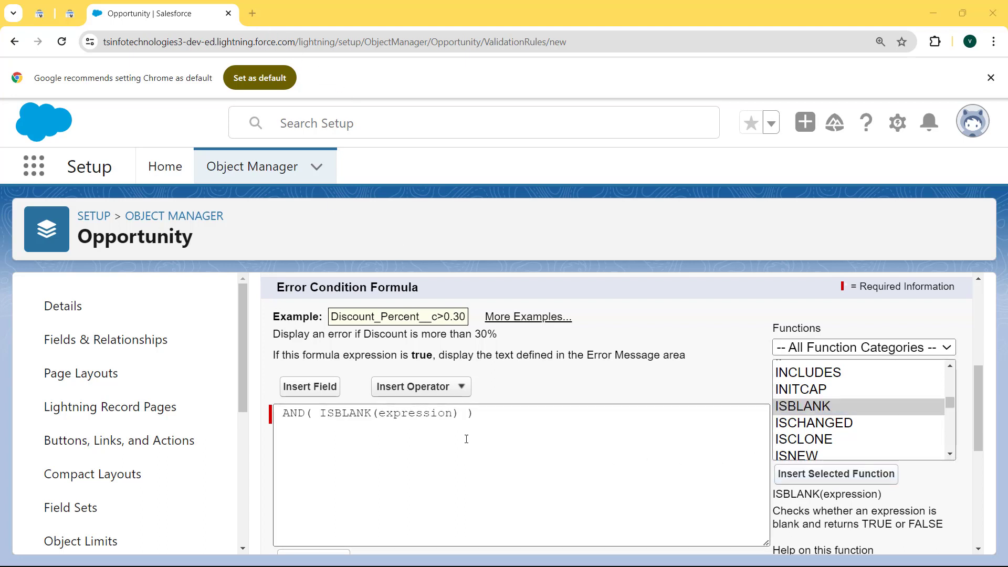
pyautogui.moveTo(454, 415); pyautogui.dragTo(381, 414)
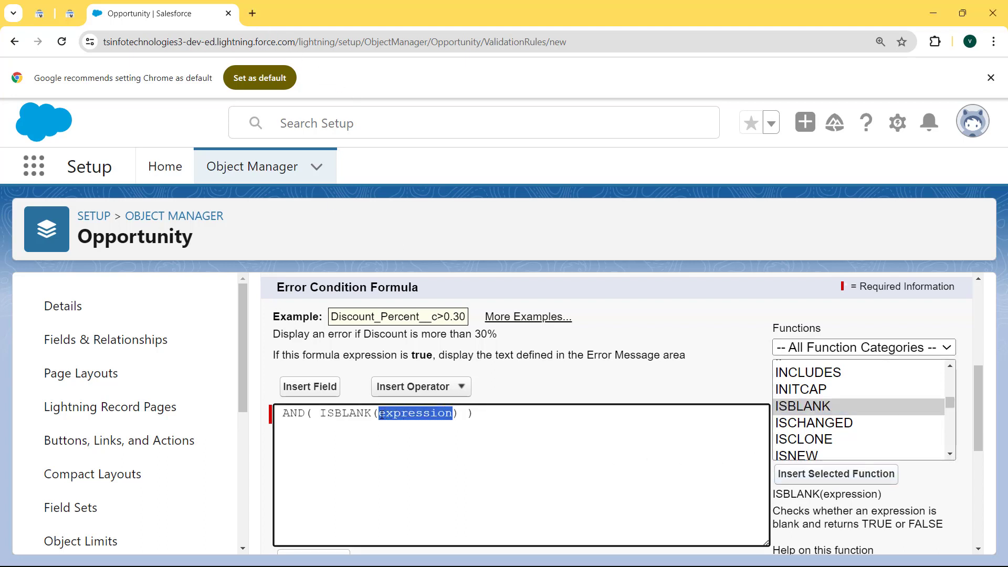
pyautogui.click(307, 389)
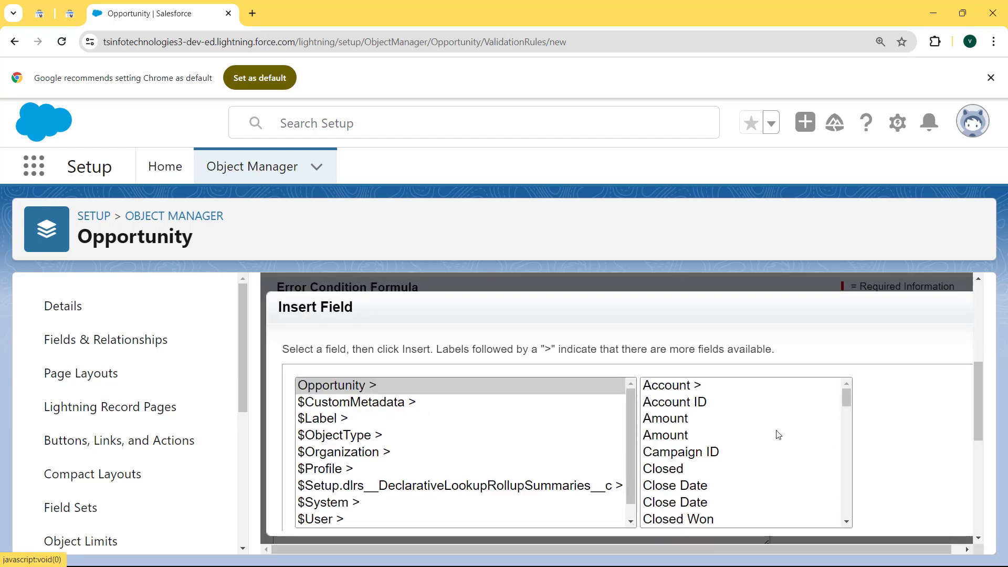
pyautogui.moveTo(846, 401); pyautogui.dragTo(842, 463)
pyautogui.click(705, 457)
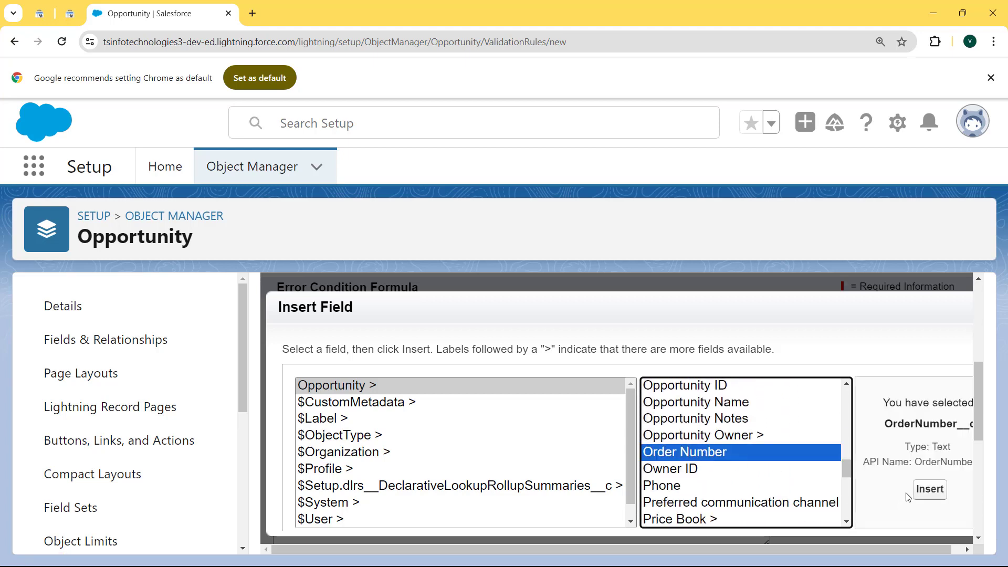
pyautogui.click(927, 490)
# Step: Add a comma and a second ISBLANK condition inside AND that tests the Opportunity field Tracking Number (TrackingNumber__c)
pyautogui.click(506, 415)
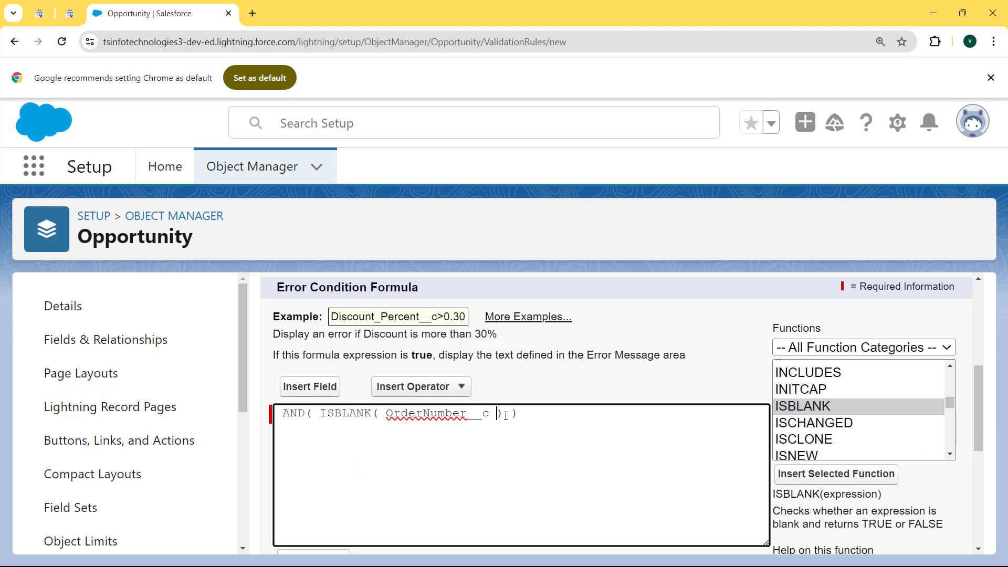
pyautogui.write(',')
pyautogui.click(818, 412)
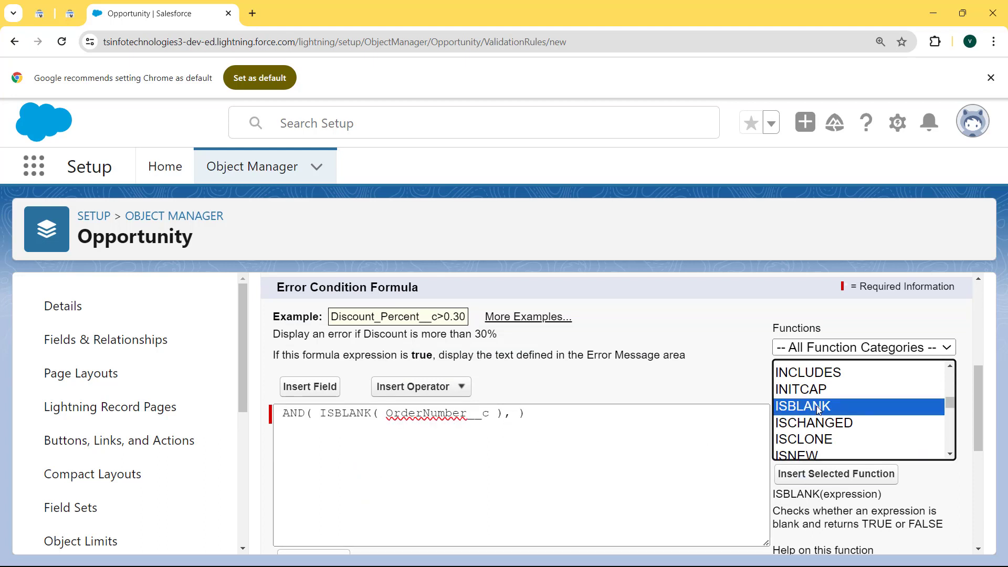
pyautogui.click(846, 476)
pyautogui.moveTo(652, 415); pyautogui.dragTo(579, 416)
pyautogui.click(322, 392)
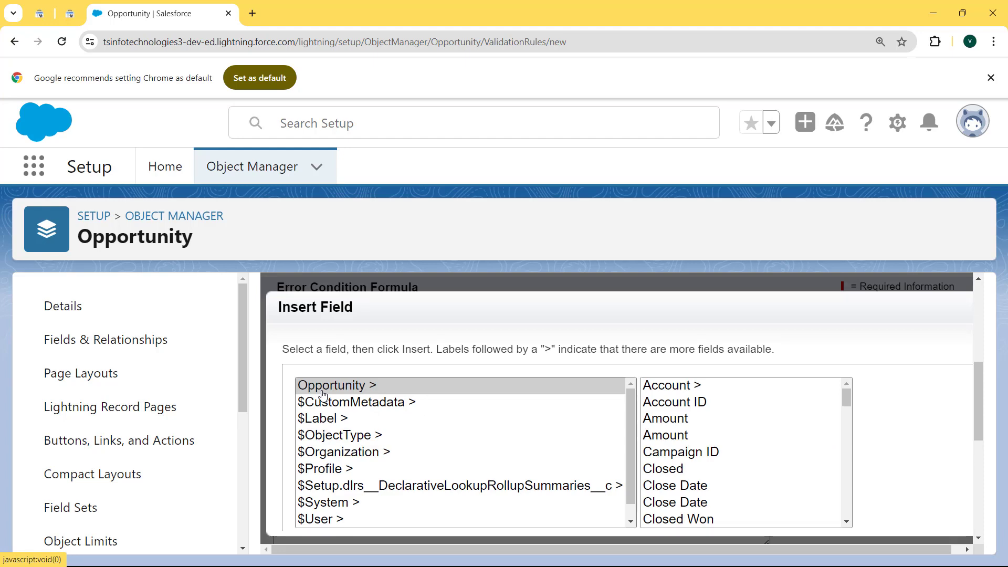
pyautogui.moveTo(847, 399); pyautogui.dragTo(845, 510)
pyautogui.click(748, 491)
pyautogui.click(934, 490)
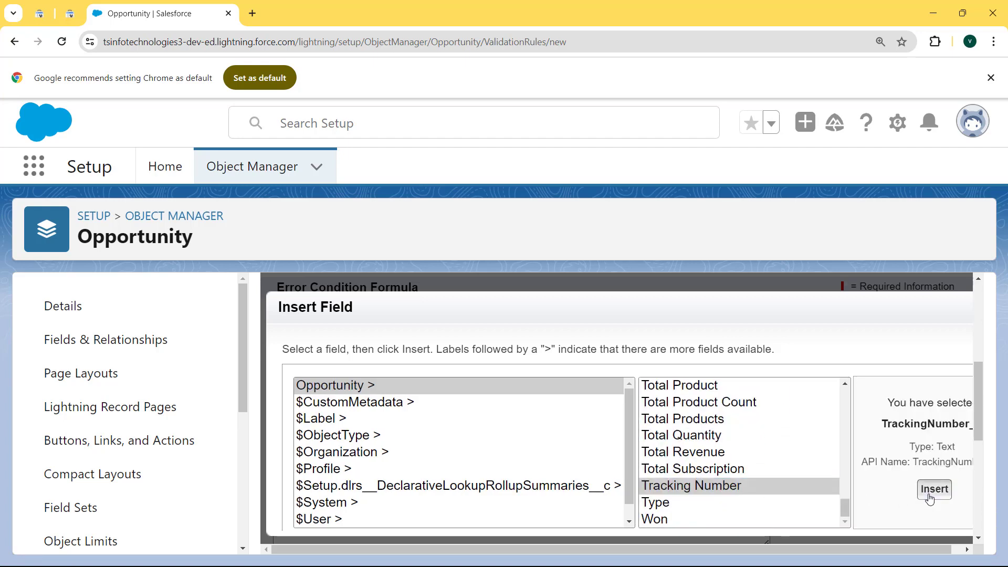
# Step: Check the syntax of the error condition formula and read the result
pyautogui.moveTo(982, 380); pyautogui.dragTo(977, 415)
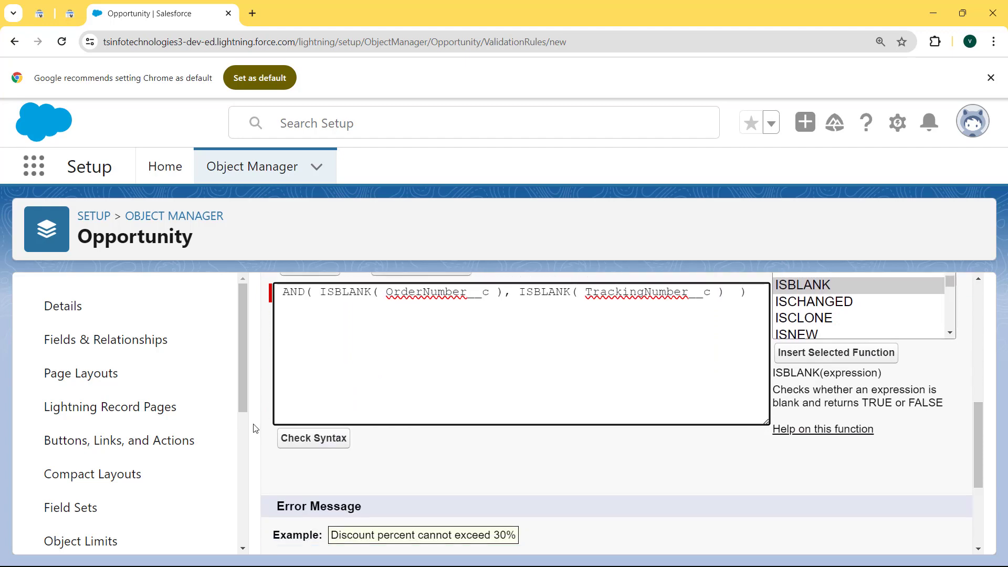
pyautogui.click(314, 445)
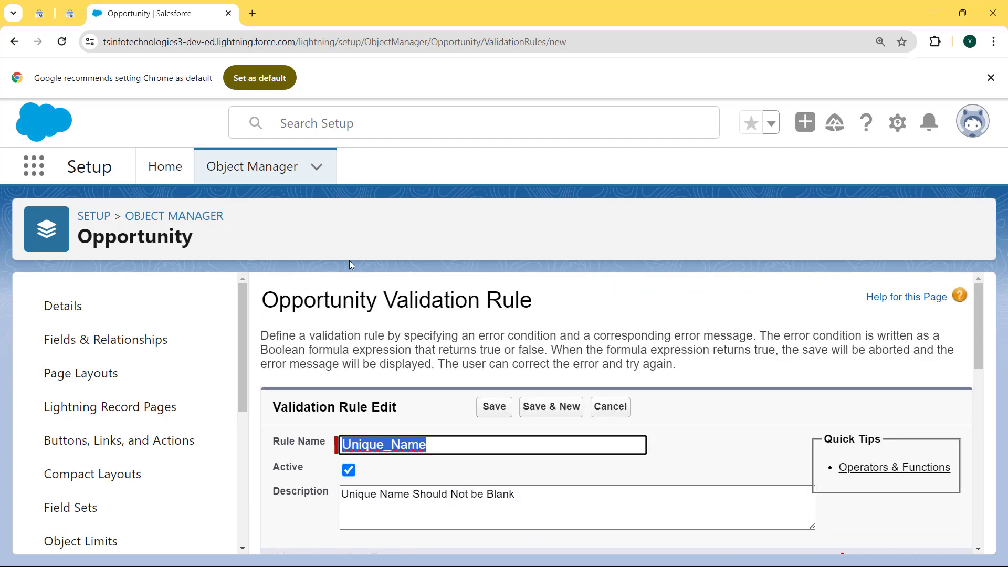
pyautogui.moveTo(441, 438); pyautogui.dragTo(353, 439)
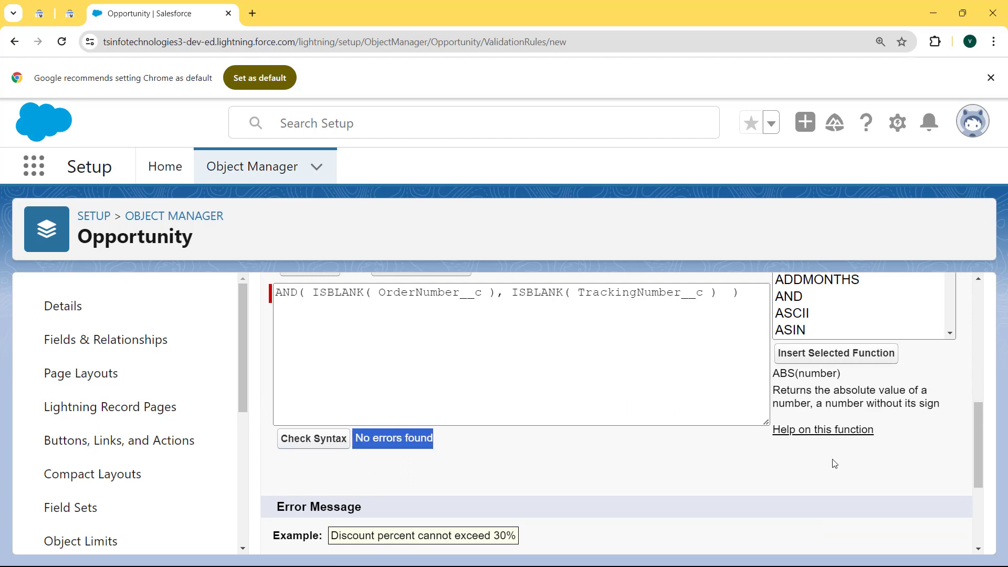
# Step: Set the error message to "Please fill the Order Number and Tracking Number" with Top of Page as its location, and save the rule
pyautogui.moveTo(982, 443); pyautogui.dragTo(977, 507)
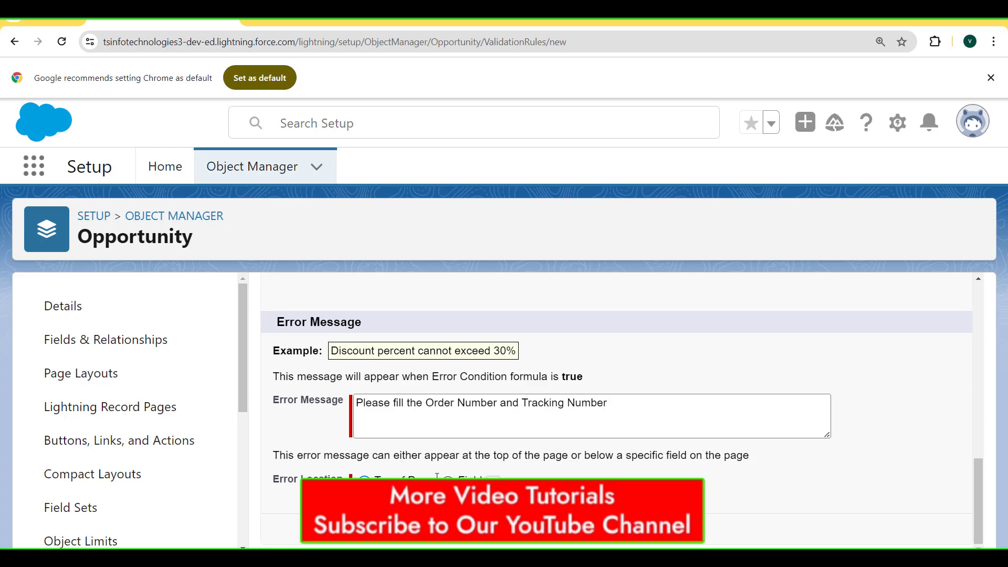
pyautogui.moveTo(436, 475); pyautogui.dragTo(375, 476)
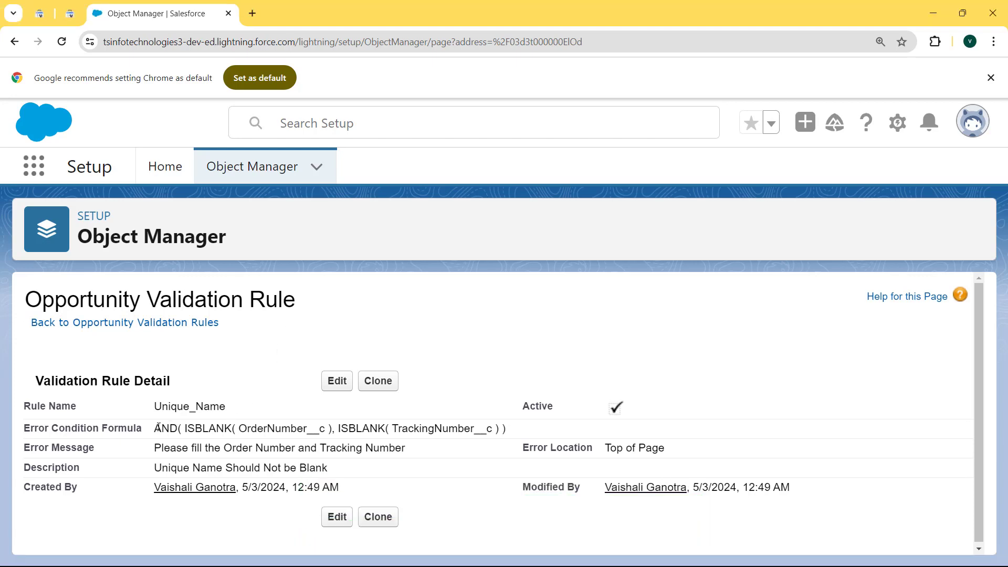
# Step: Review the saved rule's error condition formula, error message and description
pyautogui.moveTo(156, 428); pyautogui.dragTo(488, 428)
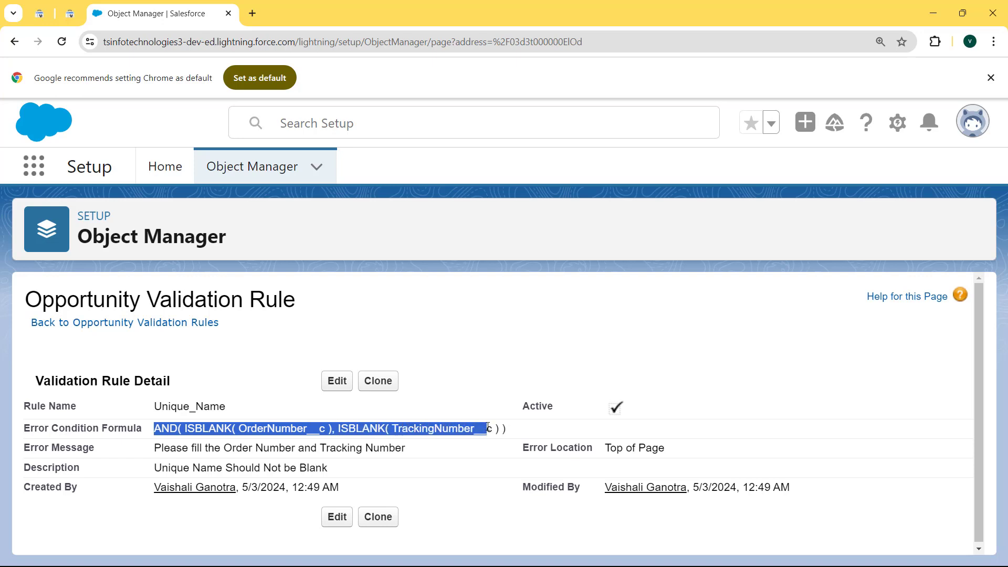
pyautogui.moveTo(156, 447); pyautogui.dragTo(416, 453)
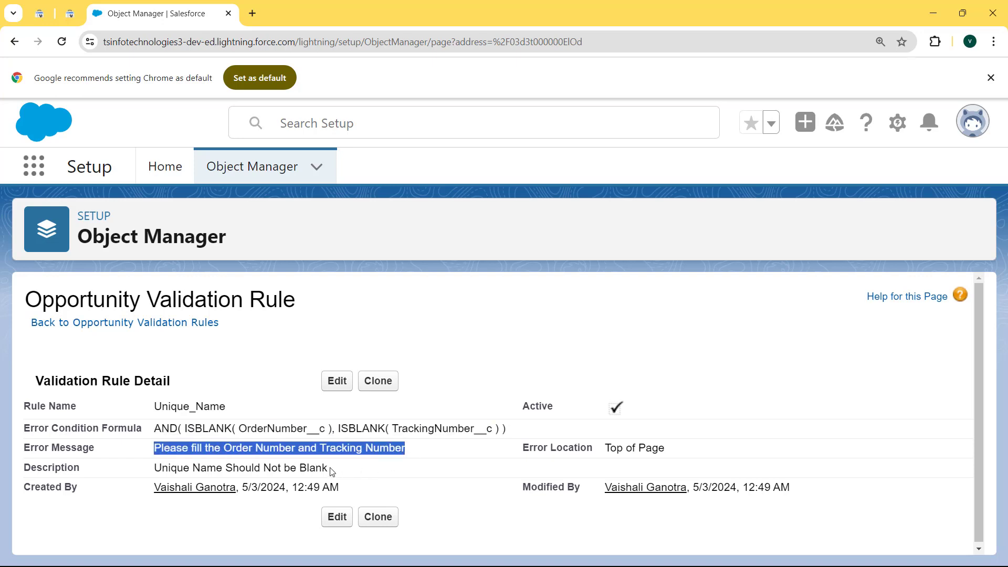
pyautogui.moveTo(331, 468); pyautogui.dragTo(135, 468)
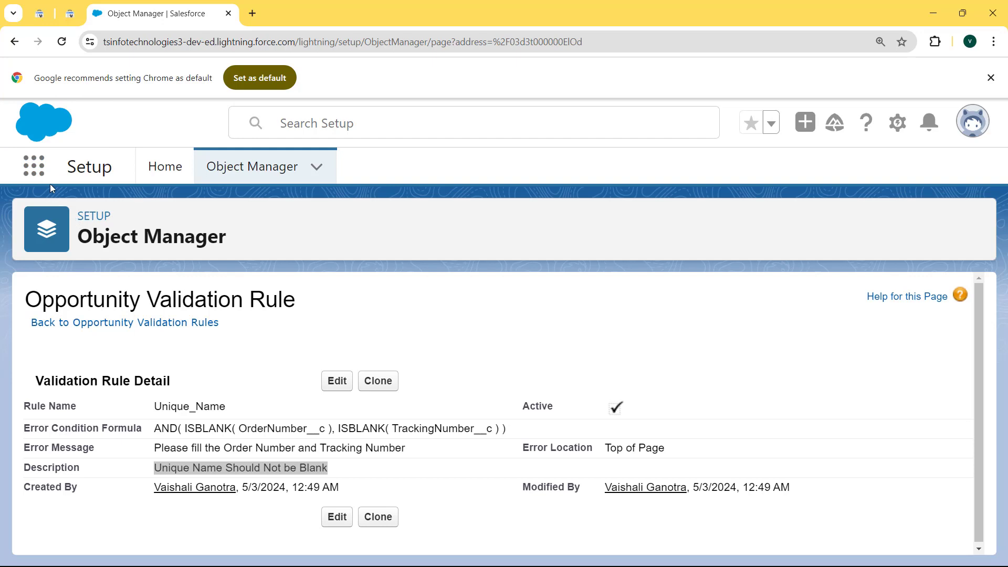
# Step: Go to the Opportunities list and start a new opportunity record
pyautogui.click(33, 167)
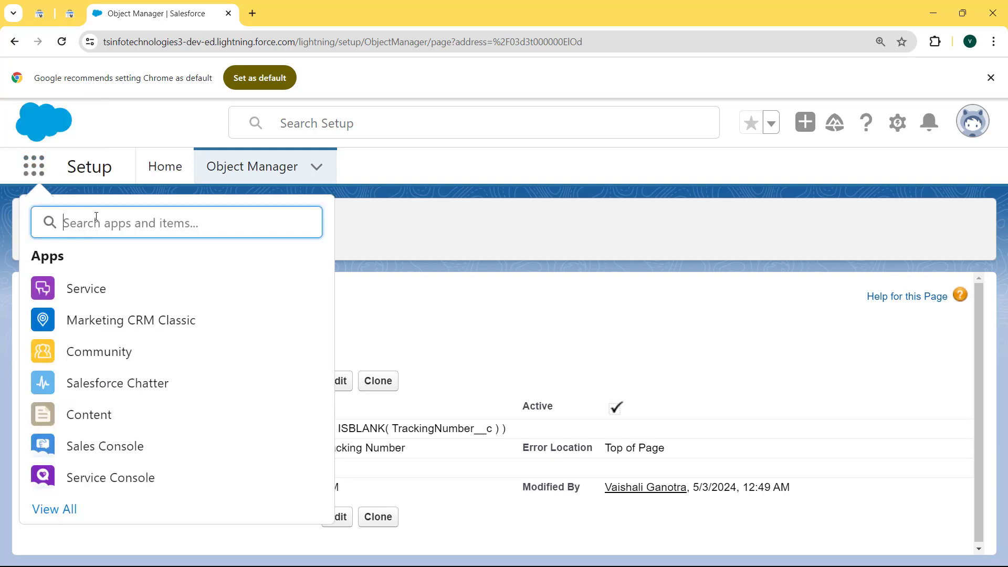
pyautogui.write('oppor')
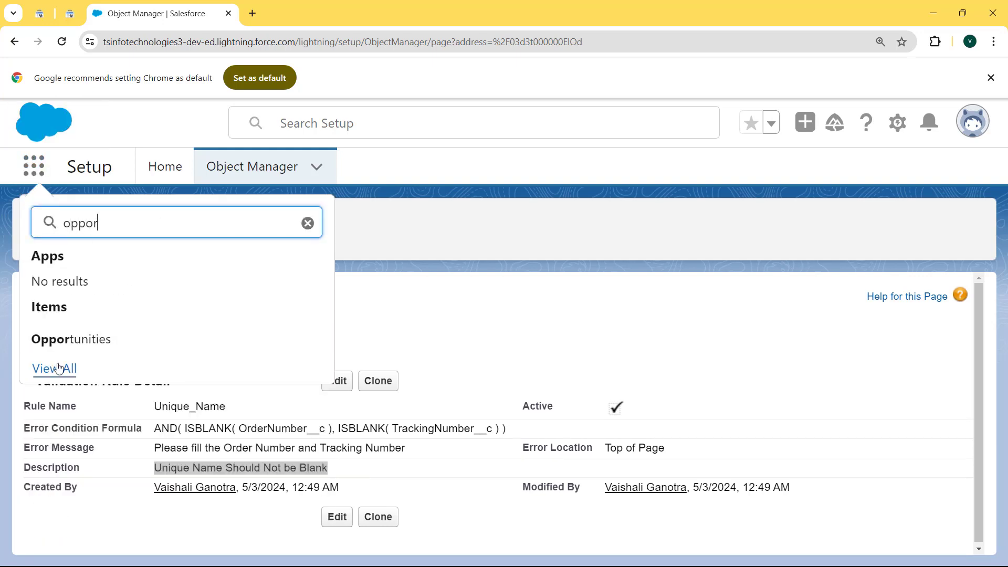
pyautogui.click(61, 341)
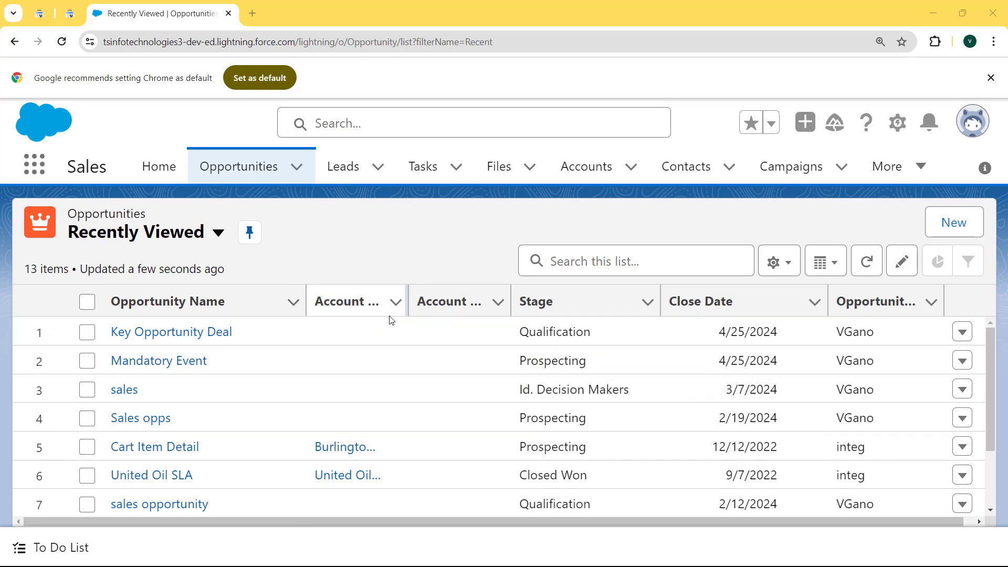
pyautogui.click(939, 226)
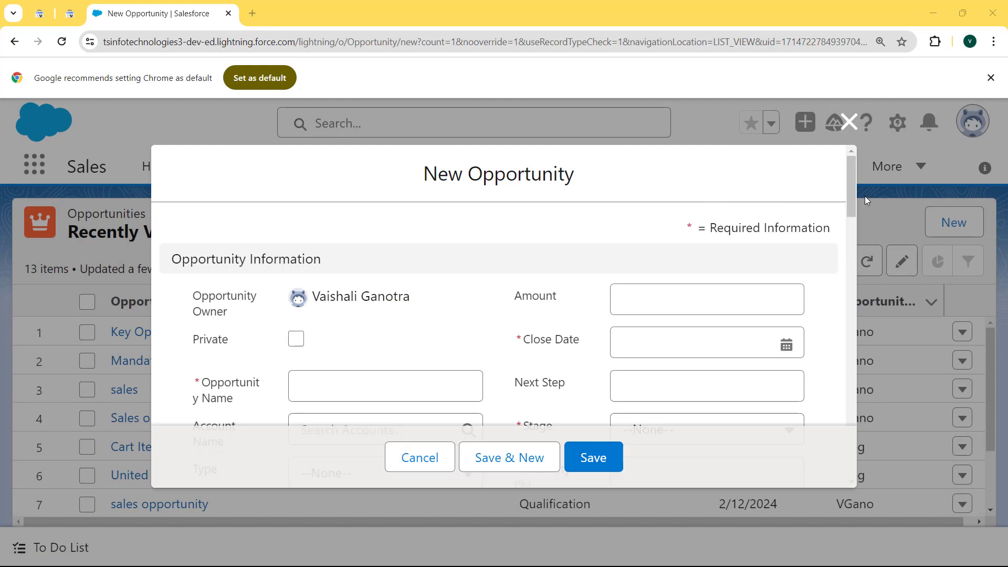
# Step: Name the new opportunity Sales and set its type to Existing Customer - Upgrade
pyautogui.moveTo(853, 198); pyautogui.dragTo(852, 220)
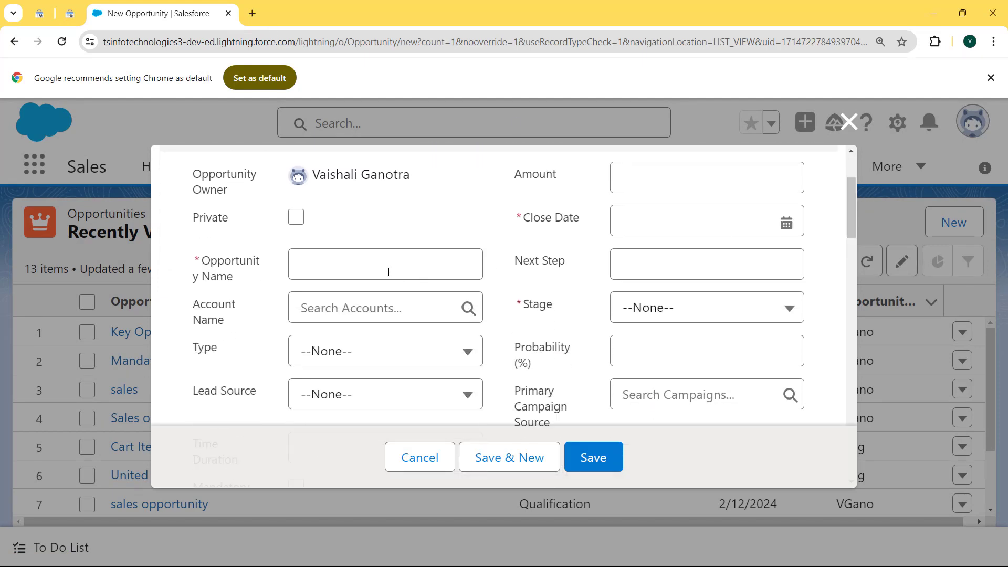
pyautogui.click(388, 272)
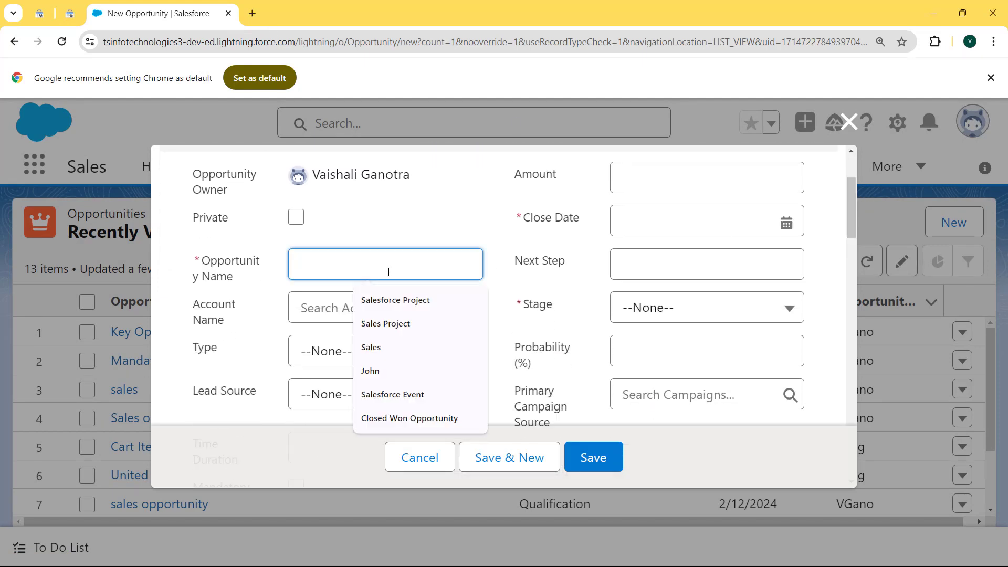
pyautogui.write('Sales')
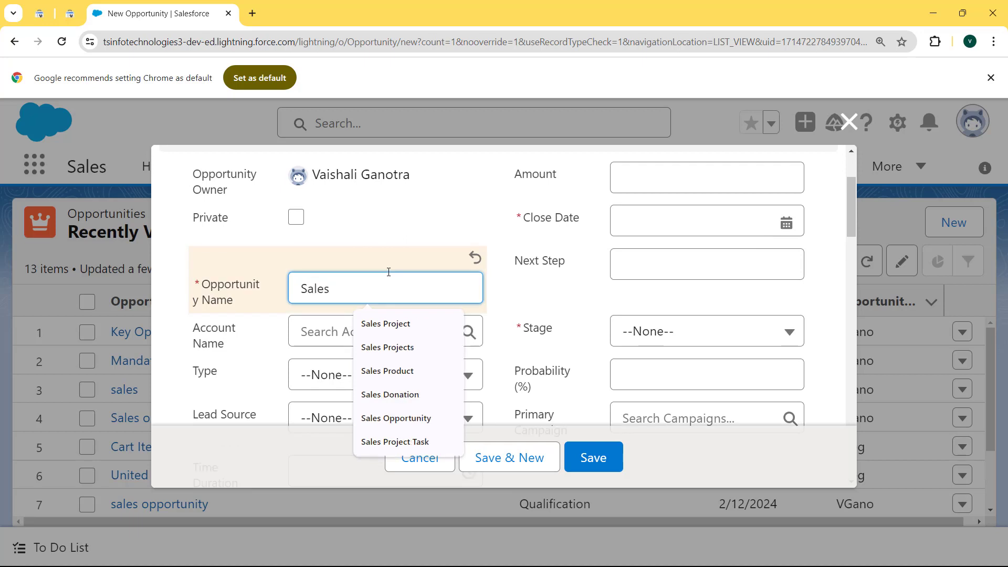
pyautogui.click(303, 337)
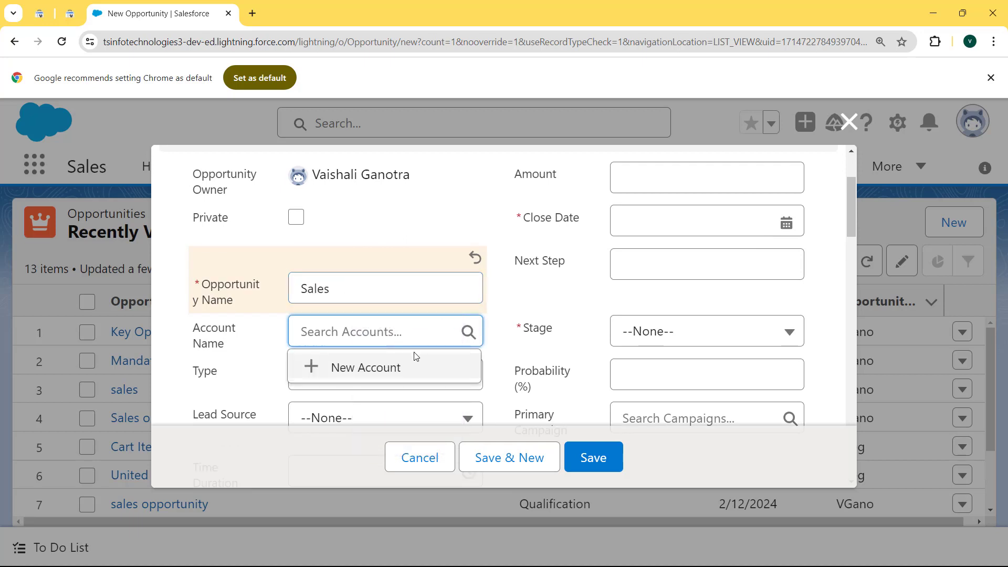
pyautogui.click(368, 387)
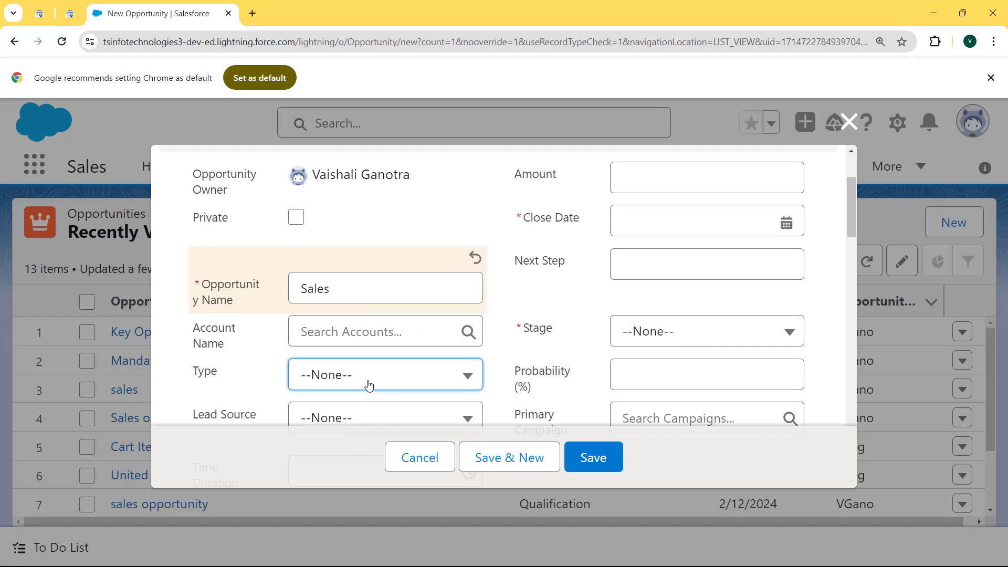
pyautogui.click(387, 443)
# Step: Set the opportunity's amount to 5000, close date to 5/4/2024 and stage to Qualification
pyautogui.click(708, 177)
pyautogui.write('5000')
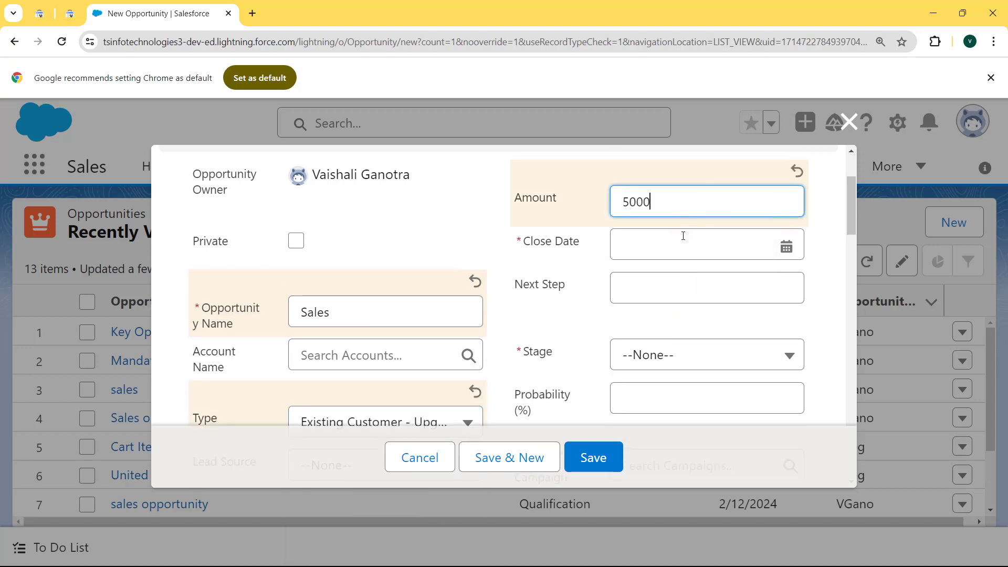
pyautogui.click(683, 236)
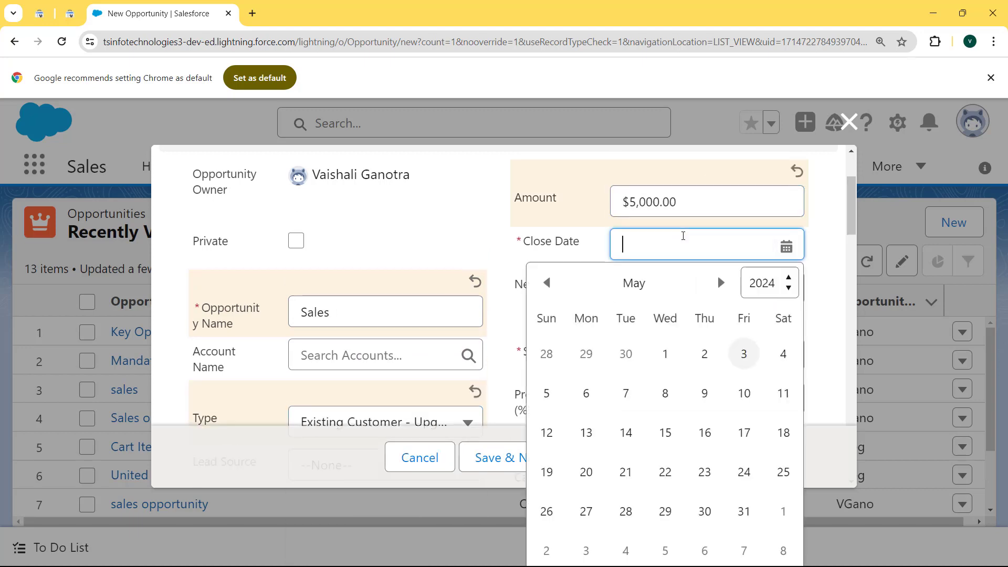
pyautogui.click(782, 354)
pyautogui.click(695, 318)
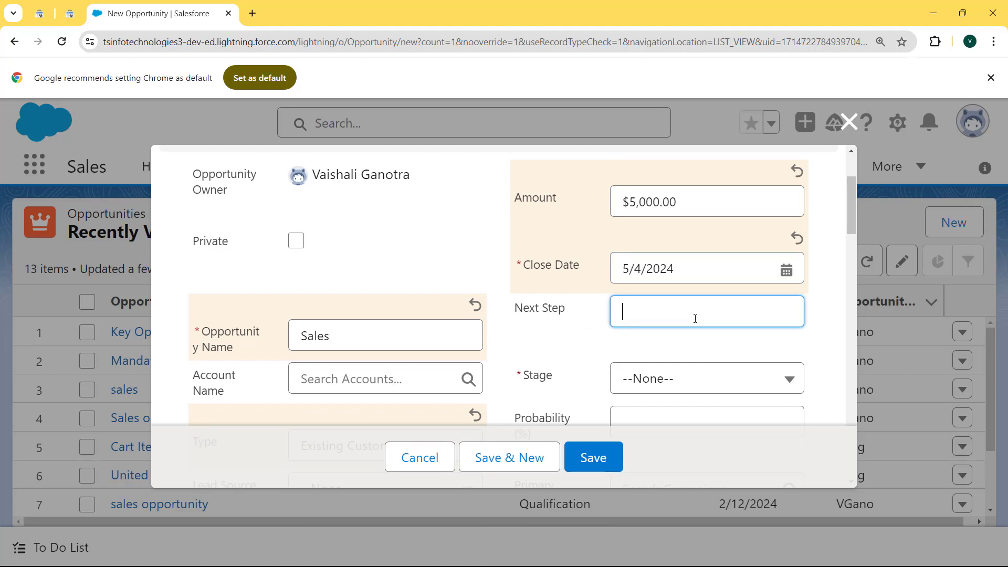
pyautogui.click(711, 380)
pyautogui.click(682, 191)
# Step: Try to save the opportunity with Order Number and Tracking Number left blank, and read the validation error message
pyautogui.scroll(-10, 464, 241)
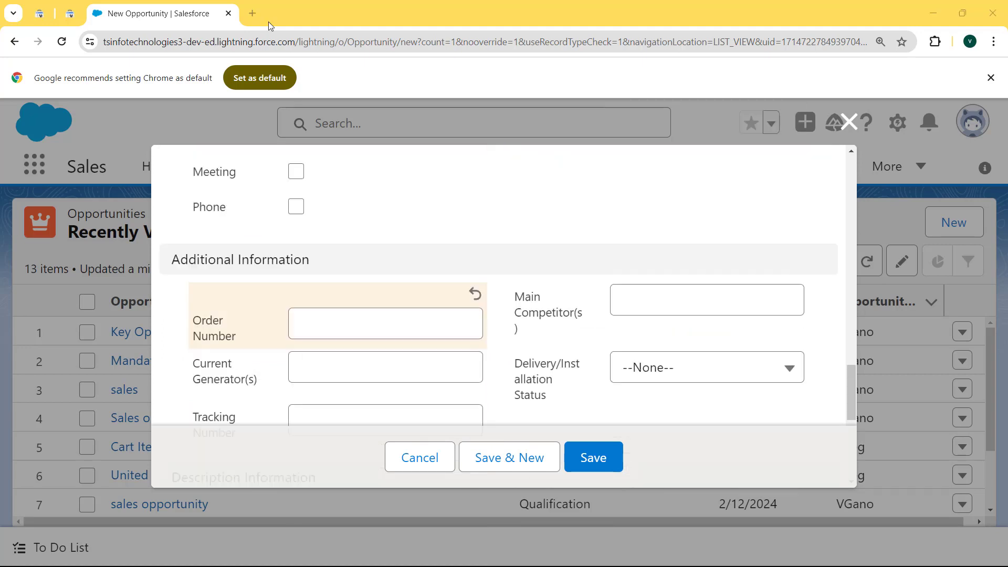
pyautogui.click(587, 462)
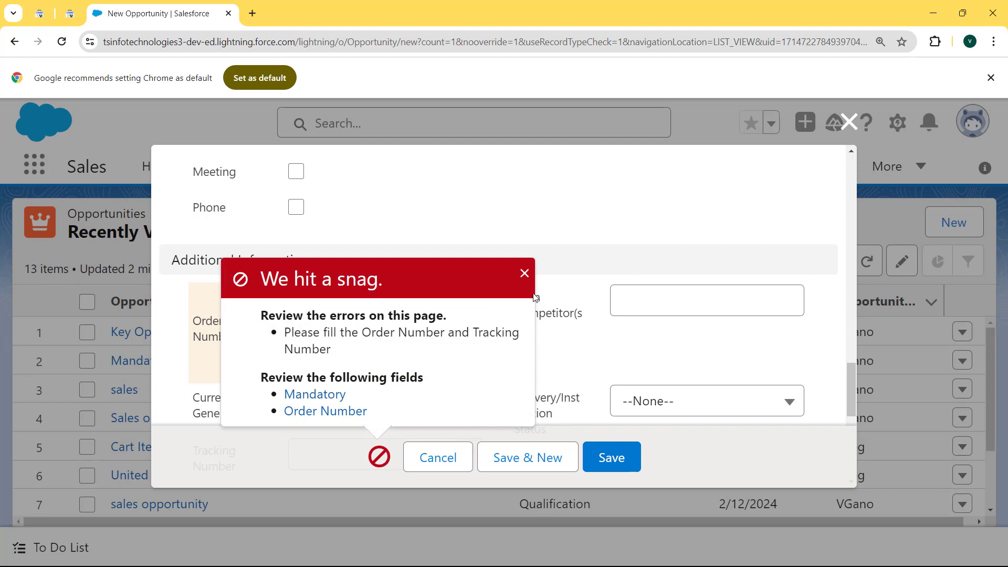
pyautogui.moveTo(365, 332); pyautogui.dragTo(494, 358)
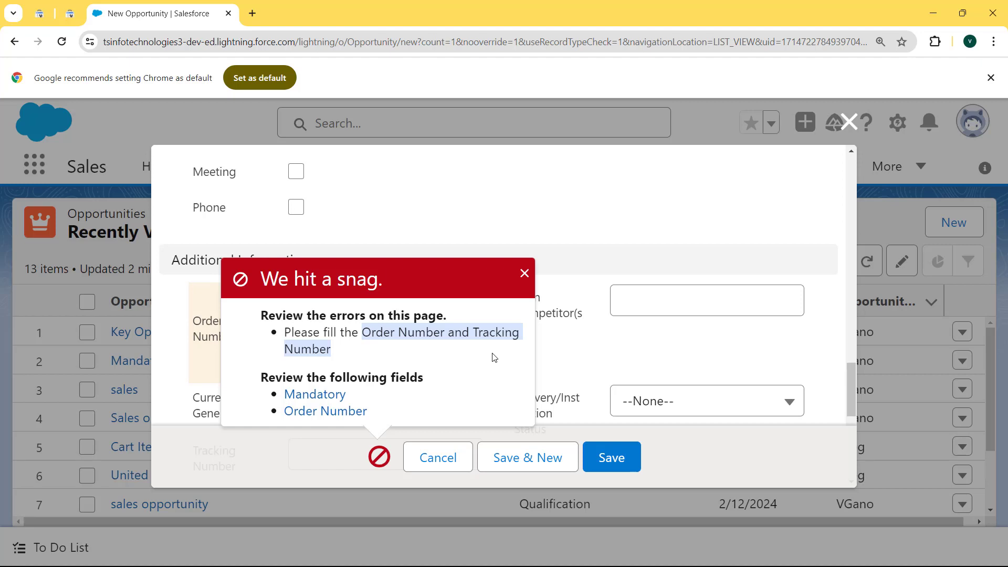
# Step: Dismiss the error, fill in the opportunity's Order Number and Tracking Number fields, and save the record
pyautogui.click(526, 274)
pyautogui.click(357, 331)
pyautogui.write('70073')
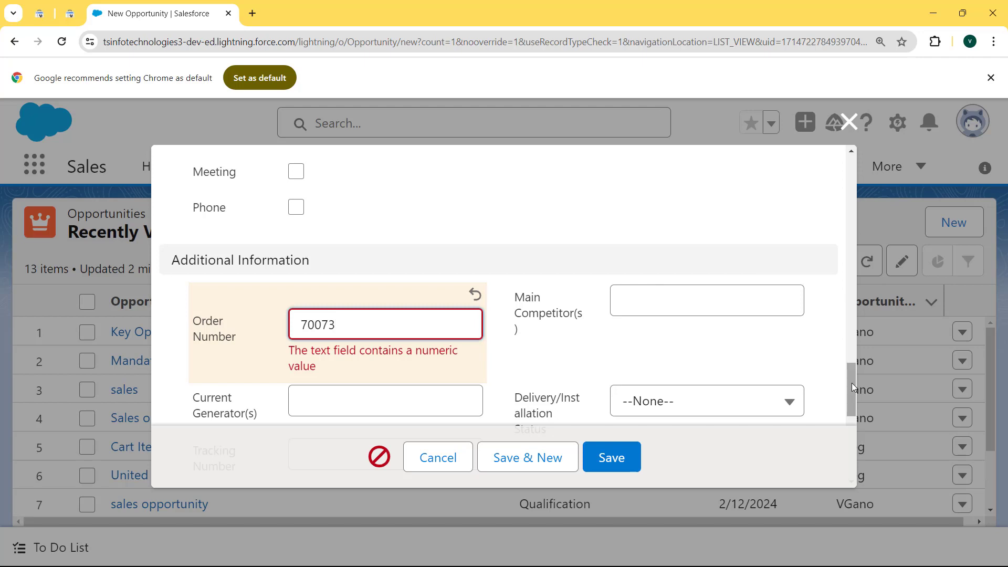
pyautogui.scroll(-2, 855, 387)
pyautogui.click(398, 374)
pyautogui.write('784783')
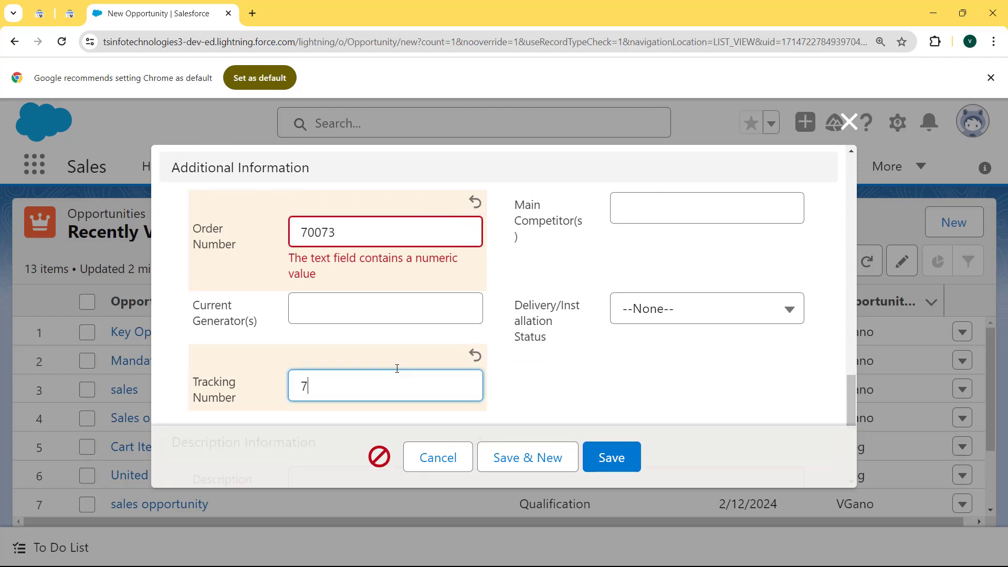
pyautogui.click(513, 323)
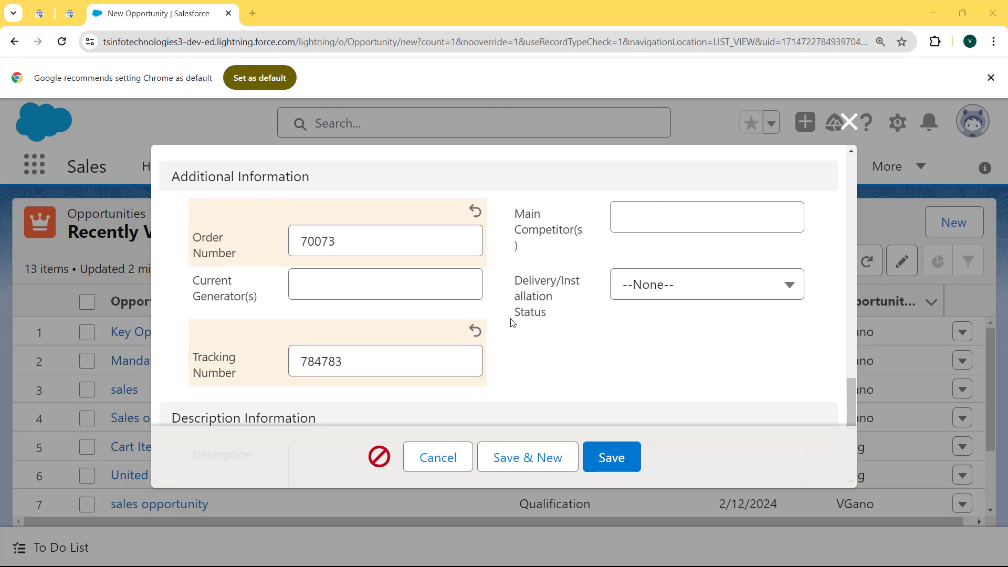
pyautogui.click(616, 461)
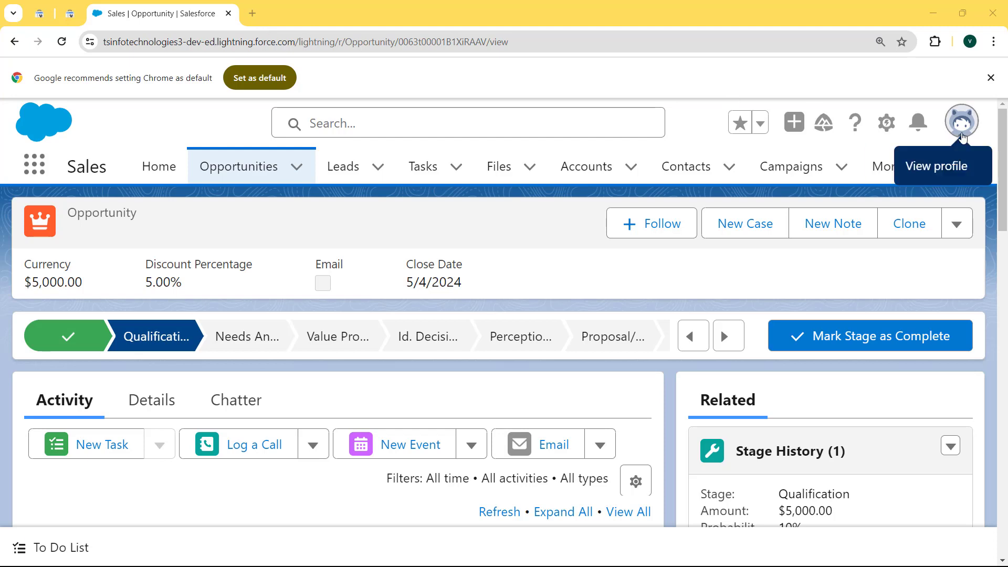
# Step: Switch to Salesforce Classic and open Setup
pyautogui.click(963, 130)
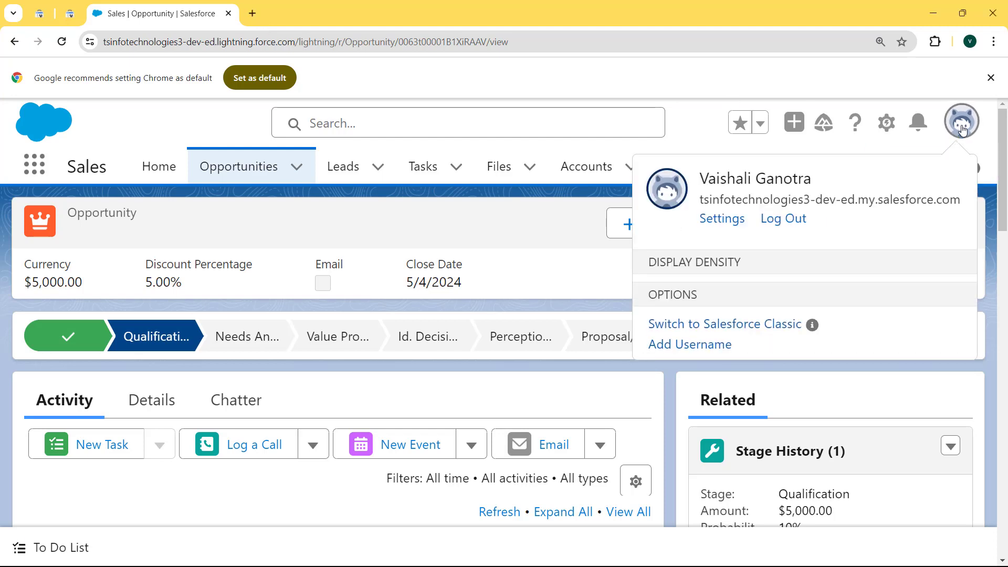
pyautogui.click(738, 392)
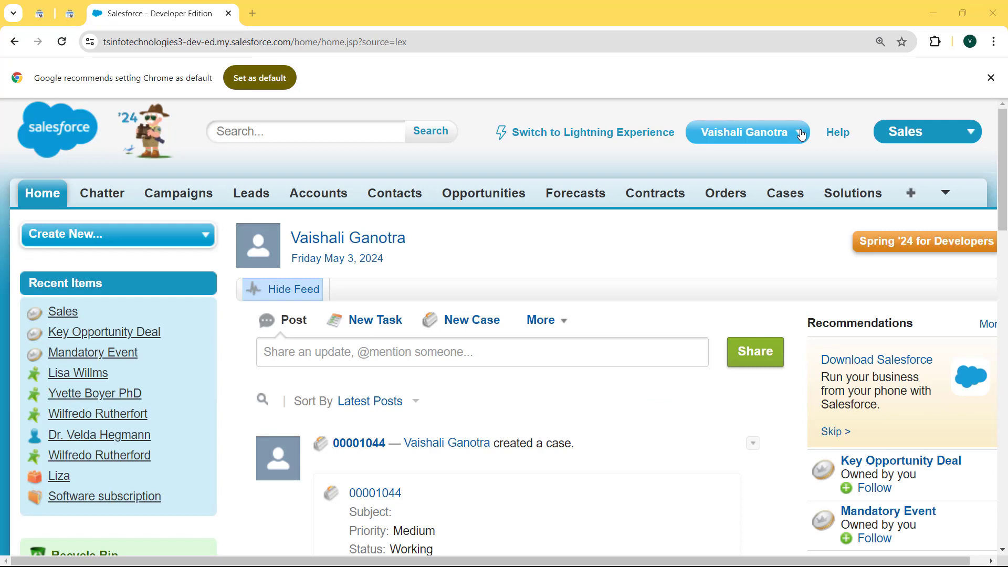
pyautogui.click(801, 134)
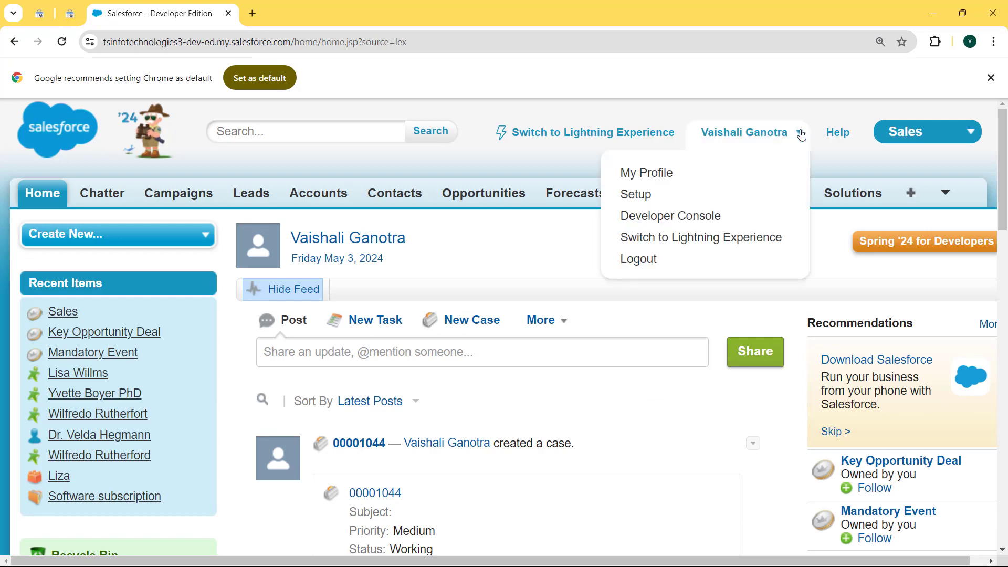
pyautogui.click(637, 195)
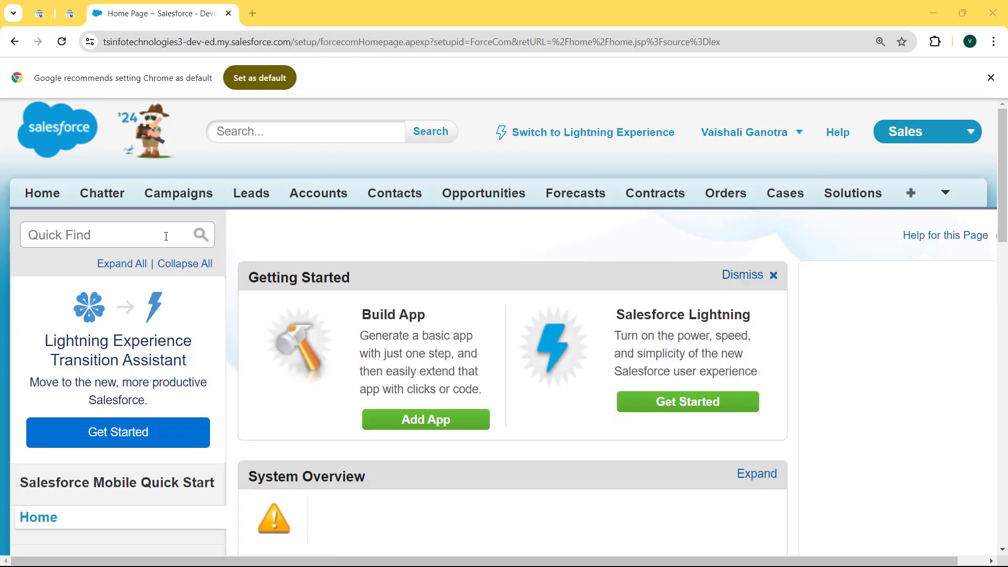
# Step: Search Setup for "account" and open the validation rules of the Accounts object
pyautogui.click(198, 234)
pyautogui.write('accou')
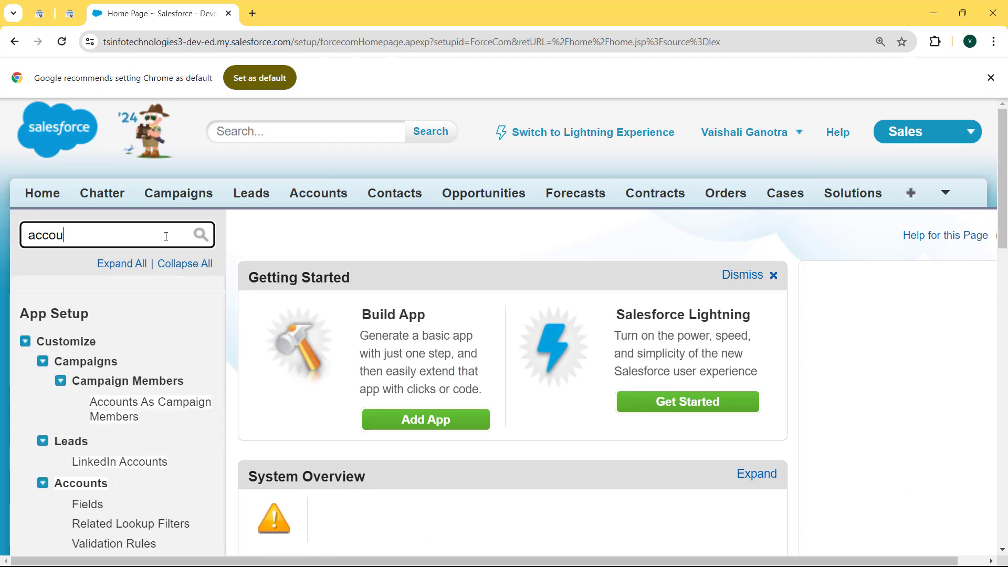
pyautogui.write('nt')
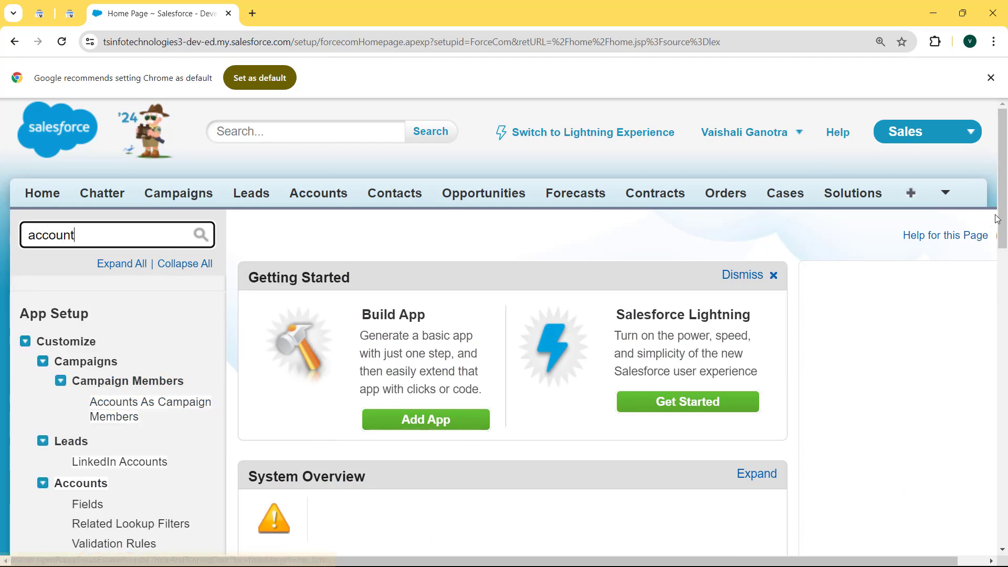
pyautogui.moveTo(1007, 207); pyautogui.dragTo(995, 289)
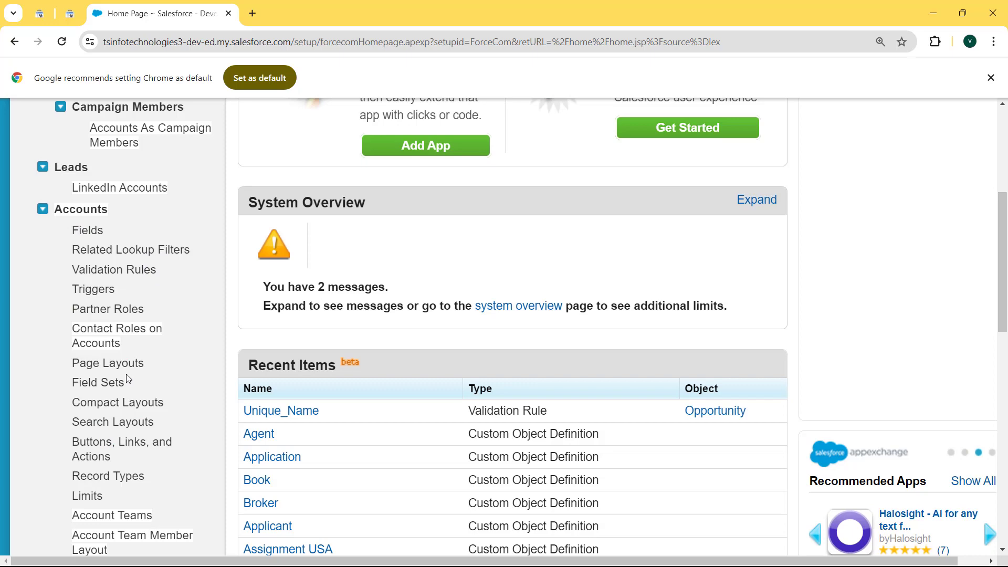
pyautogui.click(126, 271)
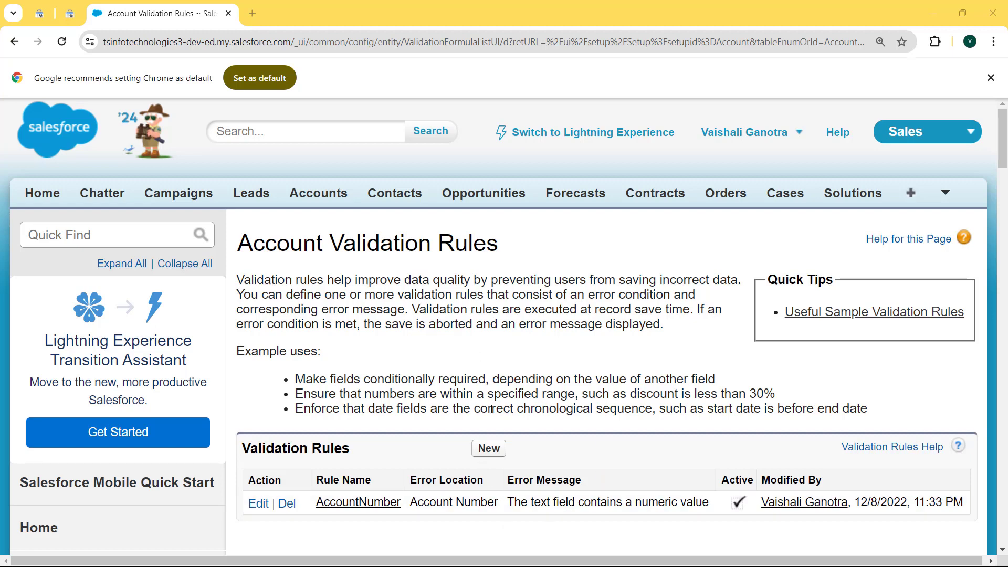
# Step: Create an active account validation rule named AccountNumberAndAccountSite with the description "Account Number And Account Site Should not be blank"
pyautogui.click(488, 451)
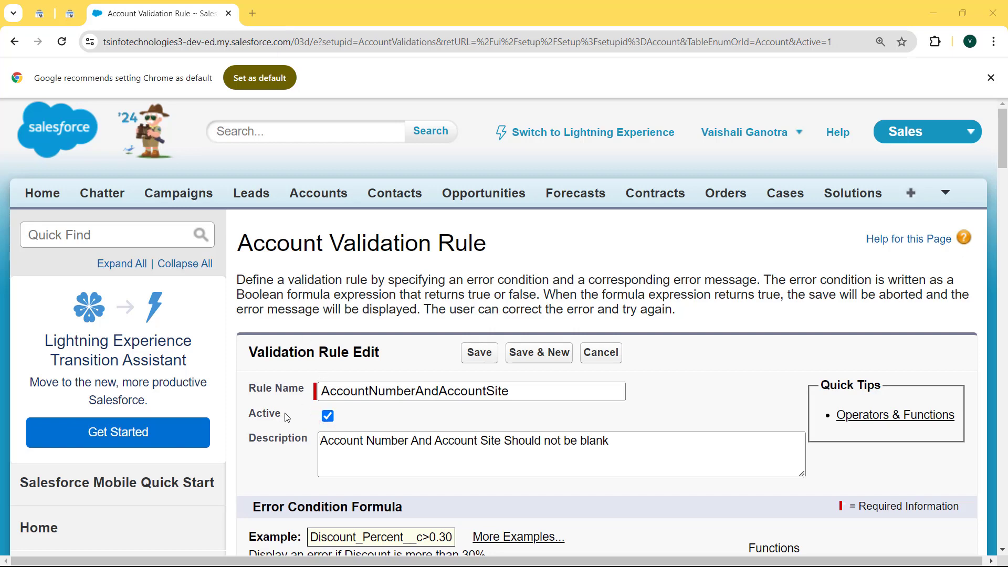
pyautogui.click(321, 440)
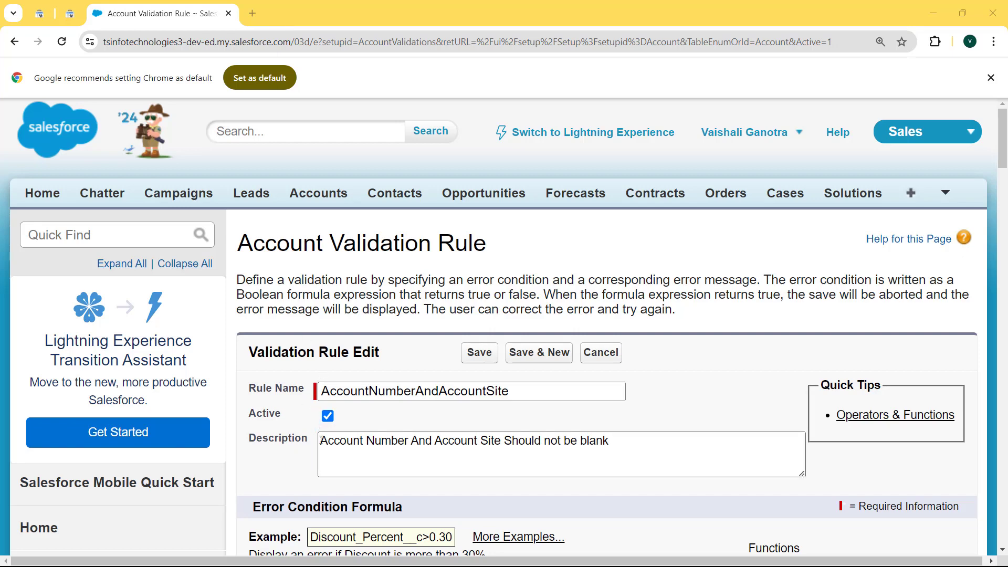
pyautogui.moveTo(321, 440); pyautogui.dragTo(628, 433)
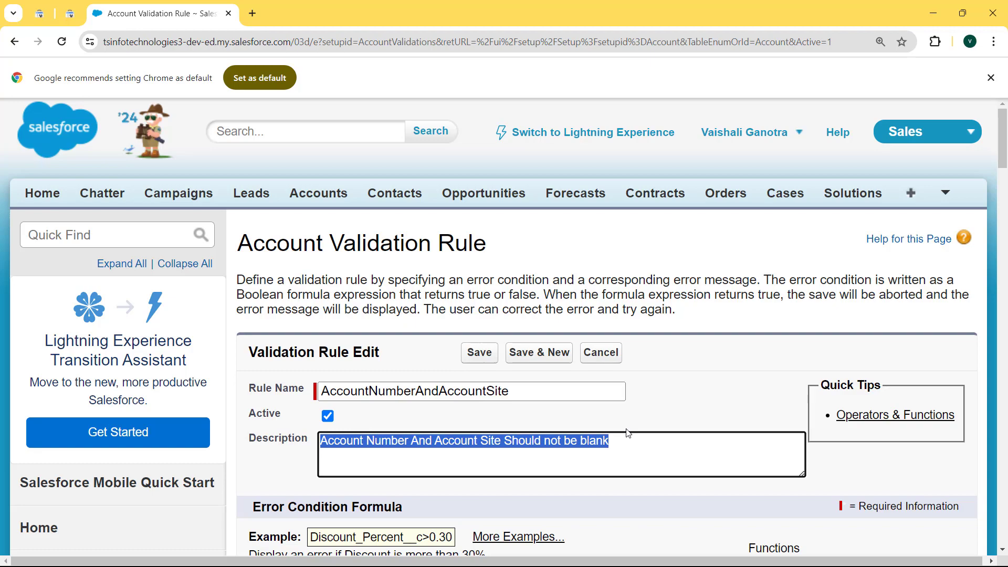
# Step: Insert the AND function into the error condition formula and replace its placeholder arguments with the ISBLANK function
pyautogui.moveTo(1003, 155); pyautogui.dragTo(1005, 203)
pyautogui.click(384, 300)
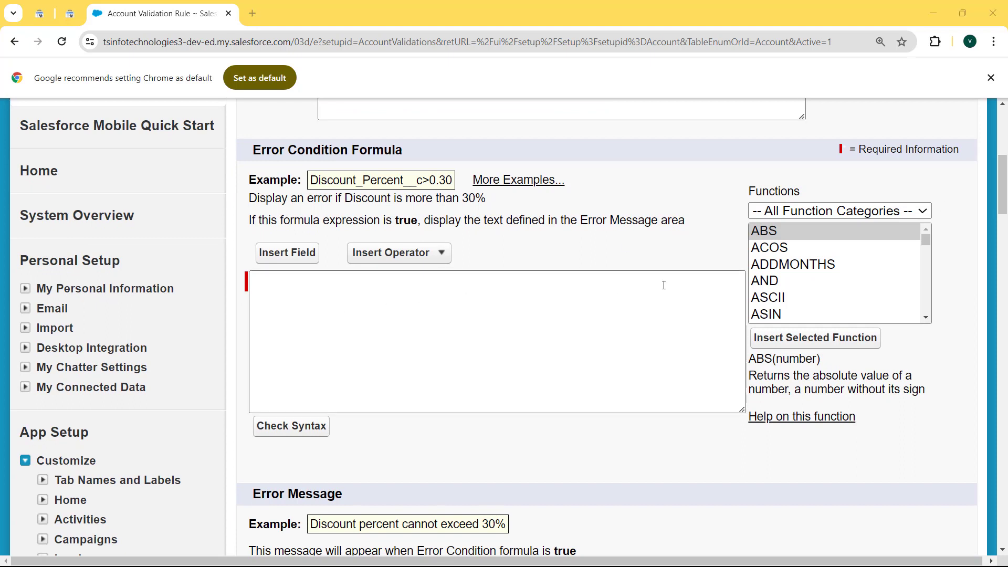
pyautogui.click(773, 284)
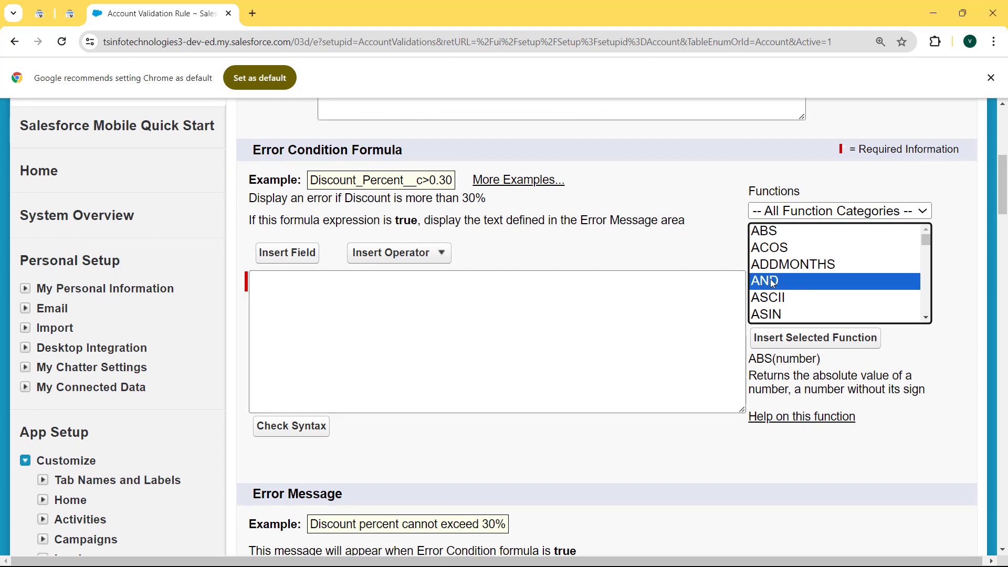
pyautogui.click(802, 340)
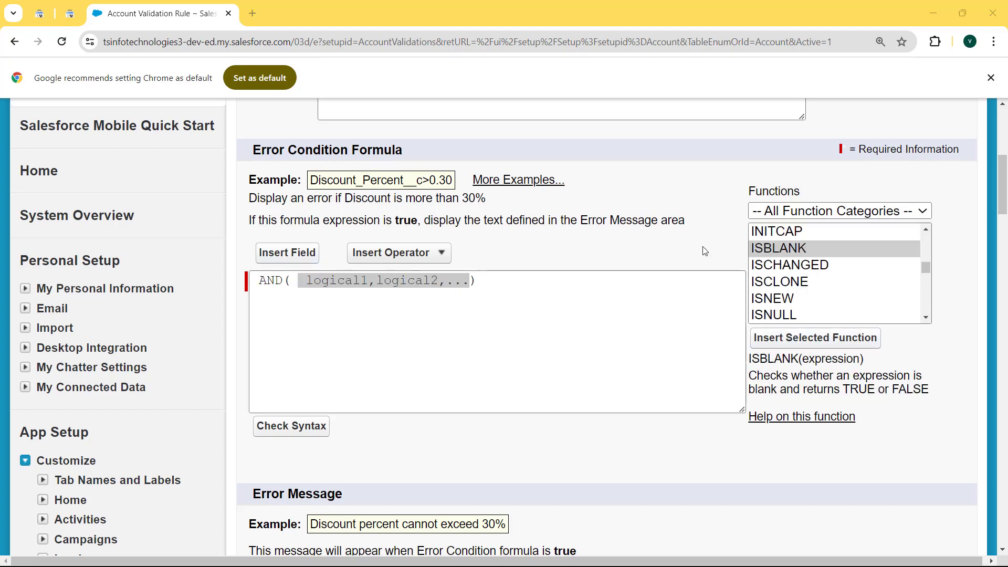
pyautogui.click(787, 250)
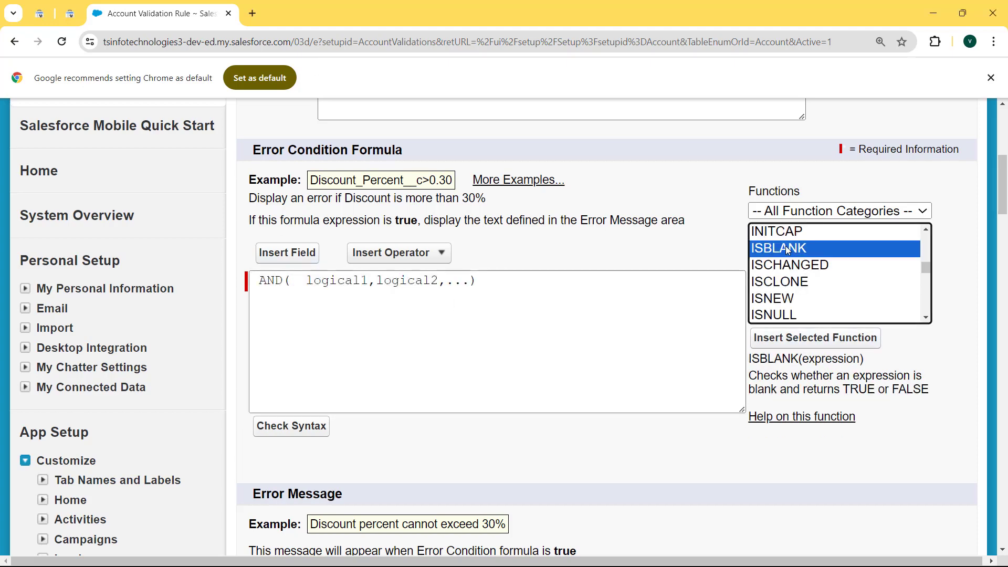
pyautogui.click(818, 340)
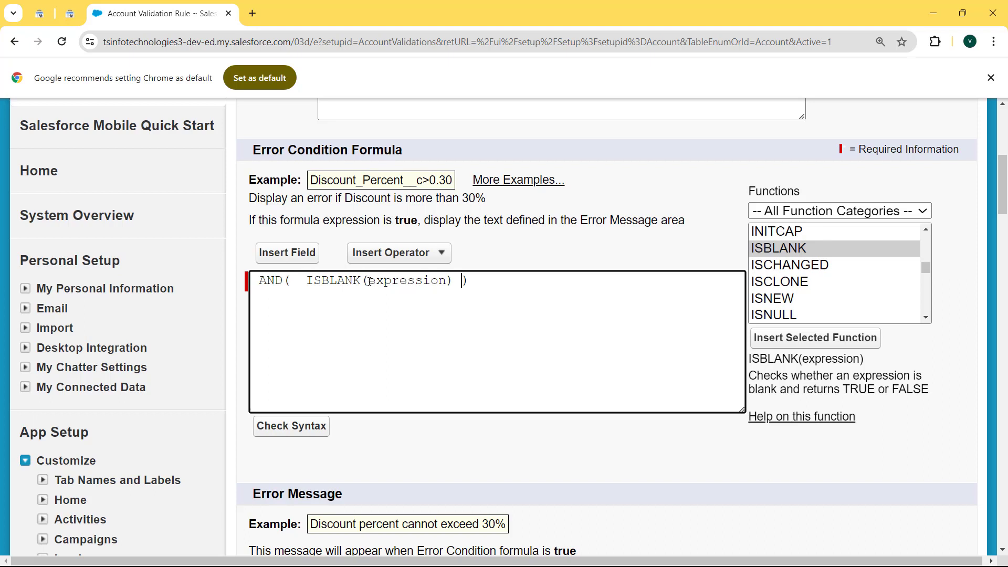
# Step: Replace the expression placeholder in ISBLANK with the Account_Number__c field and add a comma after the function
pyautogui.moveTo(368, 281); pyautogui.dragTo(446, 280)
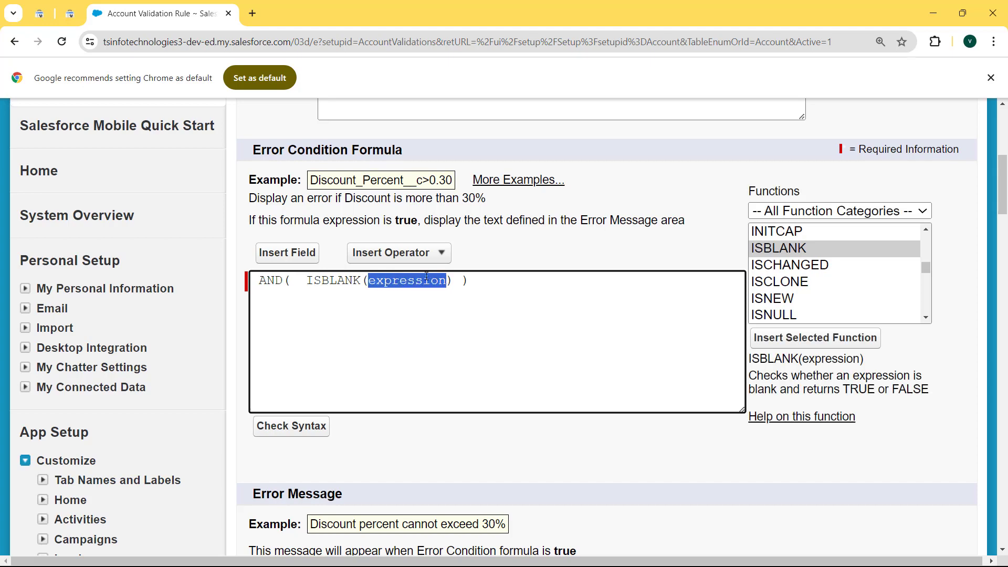
pyautogui.click(280, 254)
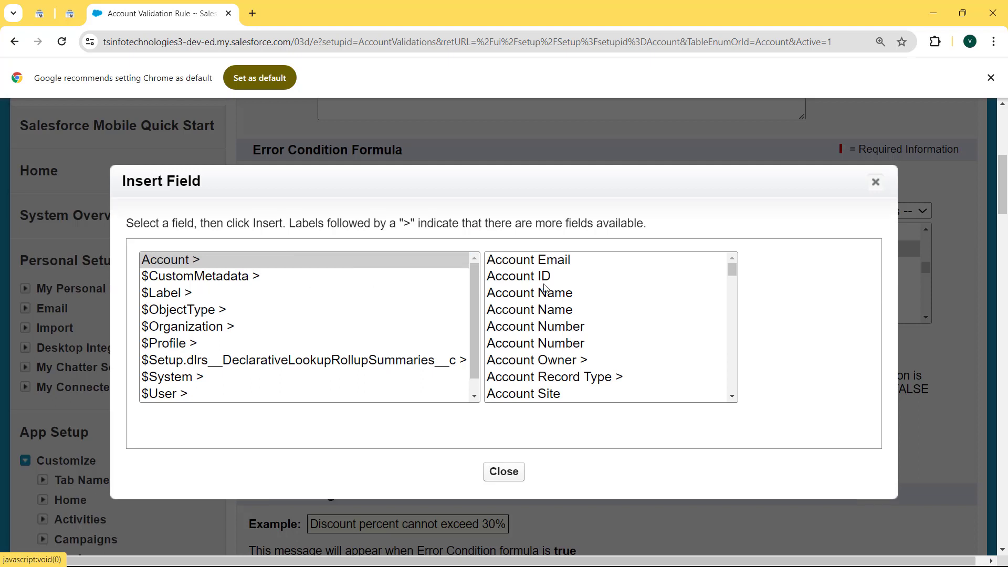
pyautogui.click(553, 343)
pyautogui.click(781, 364)
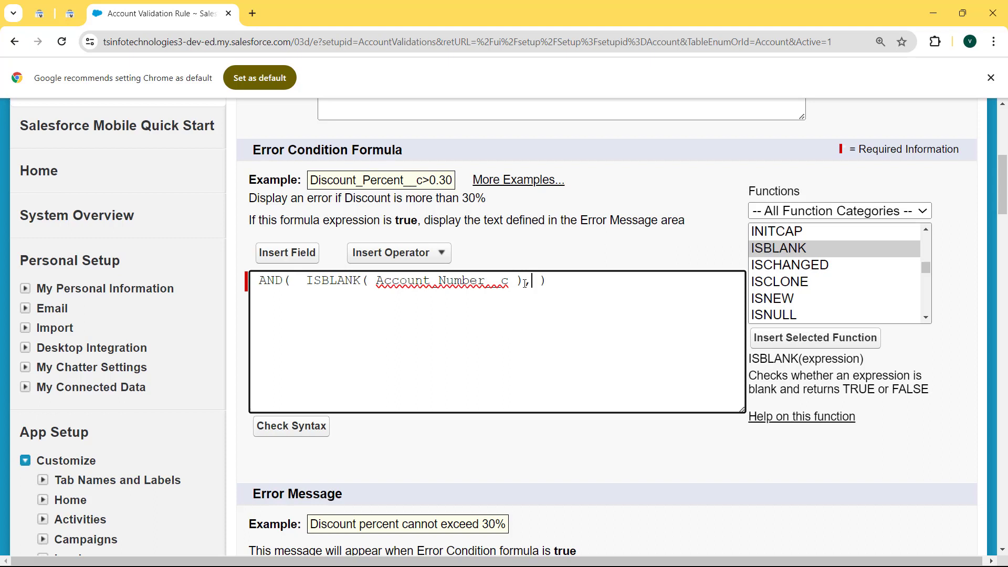
# Step: Add a second ISBLANK function inside AND and replace its expression placeholder with the Account Site field (Site)
pyautogui.click(796, 248)
pyautogui.click(814, 338)
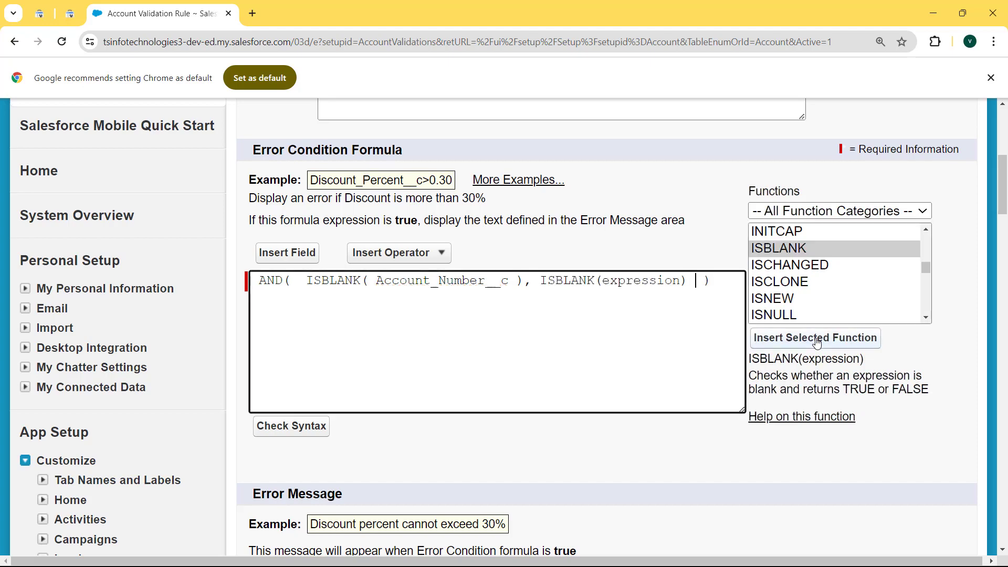
pyautogui.moveTo(684, 281); pyautogui.dragTo(605, 281)
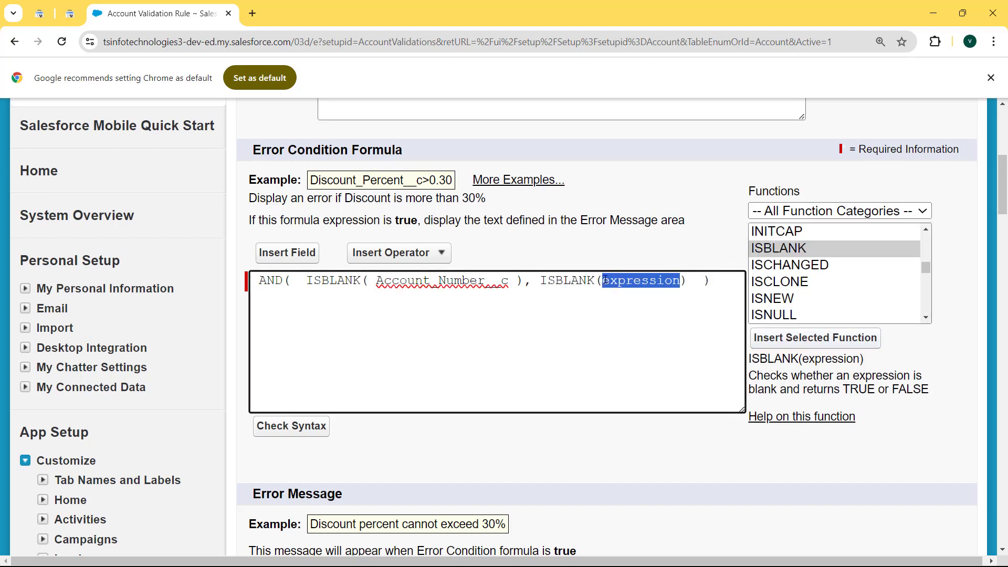
pyautogui.click(292, 257)
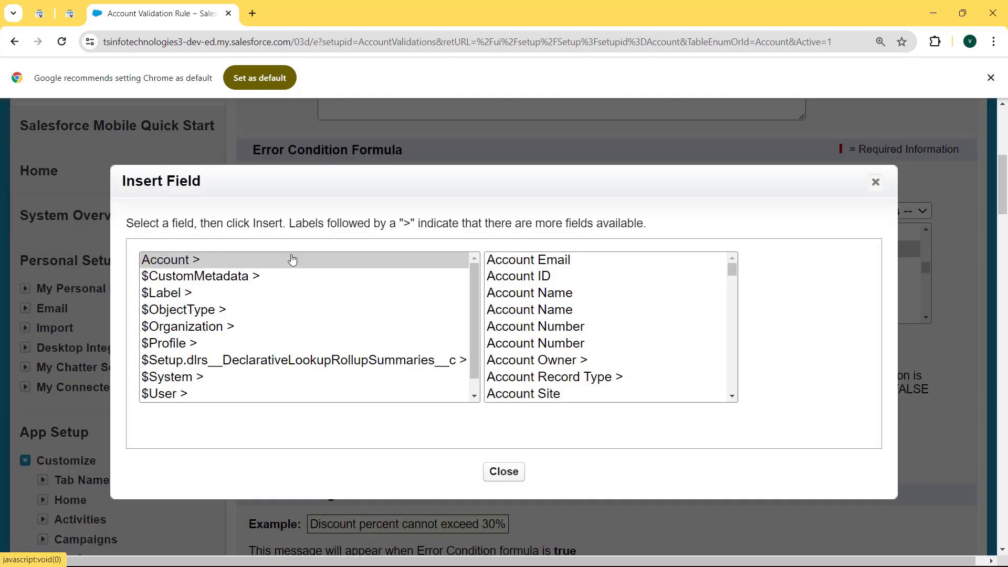
pyautogui.click(523, 393)
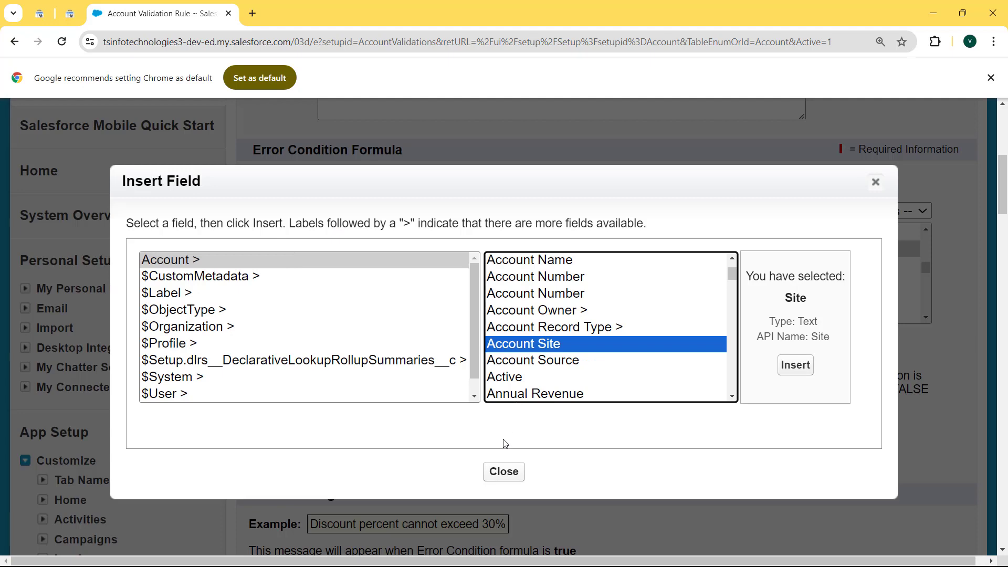
pyautogui.click(804, 370)
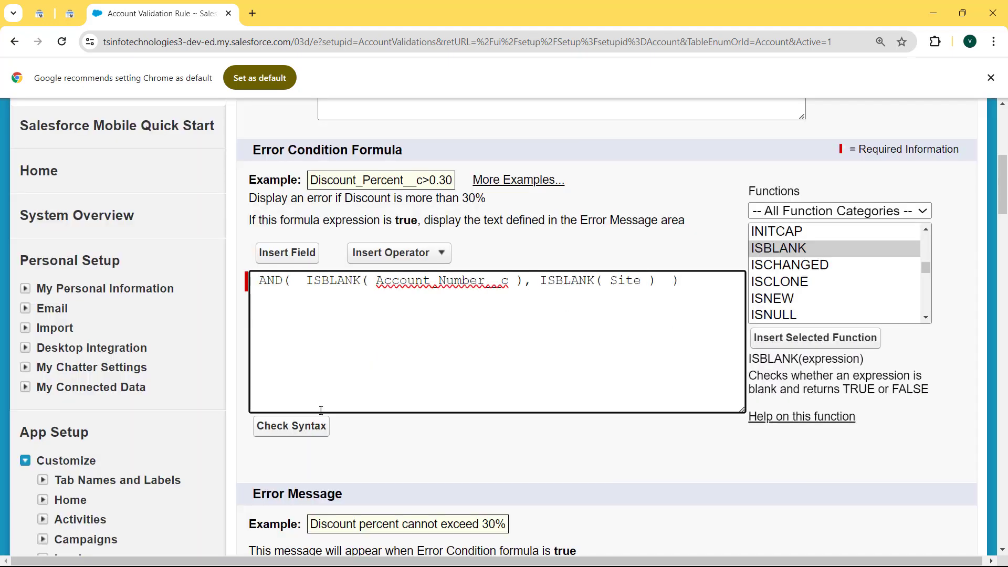
# Step: Check the syntax of the error condition formula
pyautogui.click(290, 425)
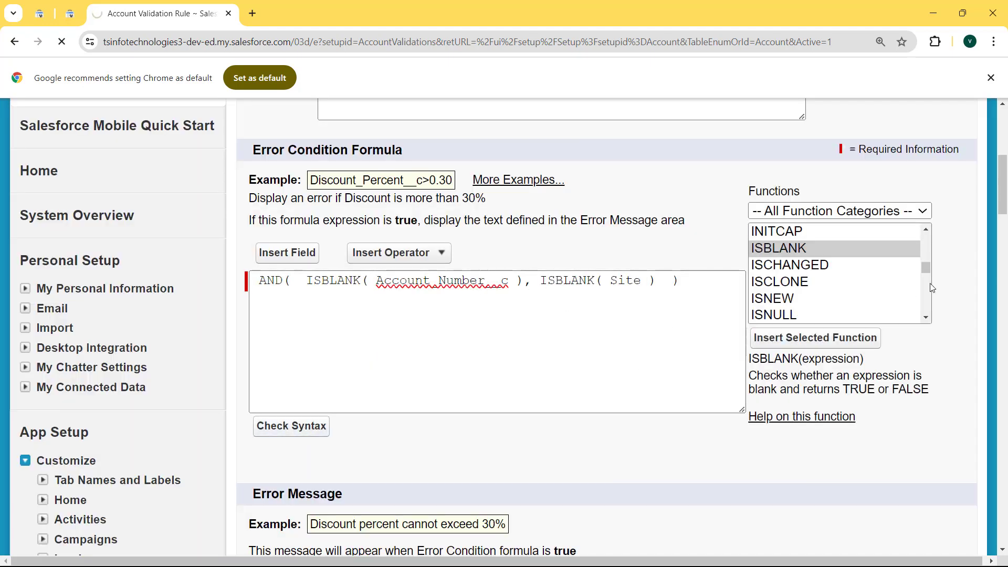
pyautogui.scroll(3, 664, 369)
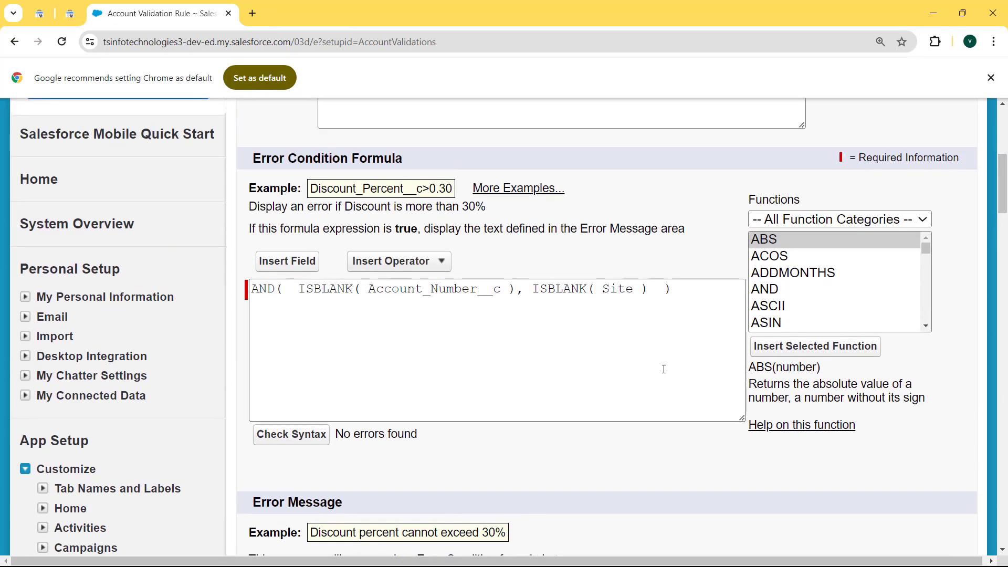
pyautogui.moveTo(426, 436); pyautogui.dragTo(334, 436)
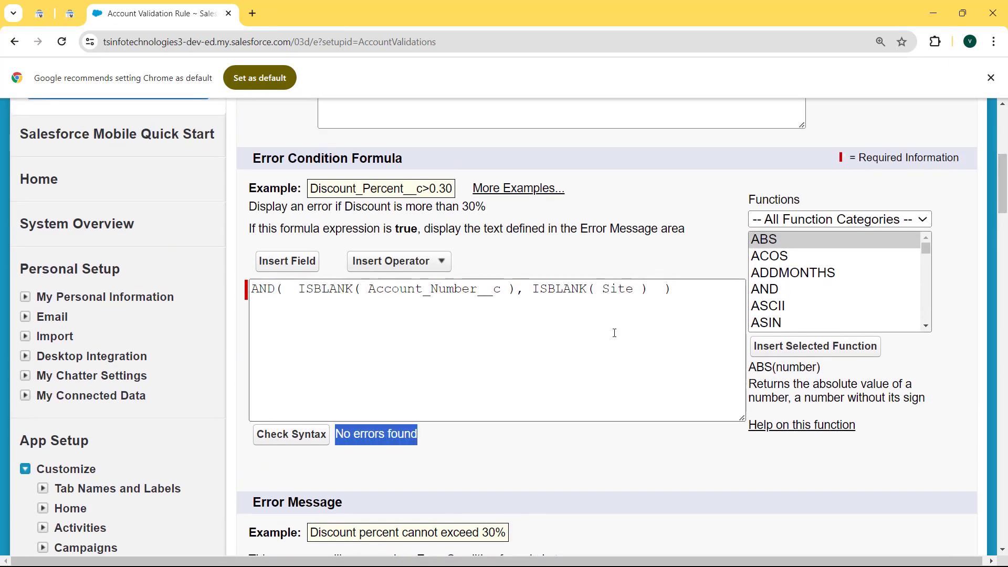
# Step: Enter the error message "The Account Number and Account Site should not be blank", keep its location at Top of Page, and save the rule
pyautogui.moveTo(1003, 184); pyautogui.dragTo(1005, 221)
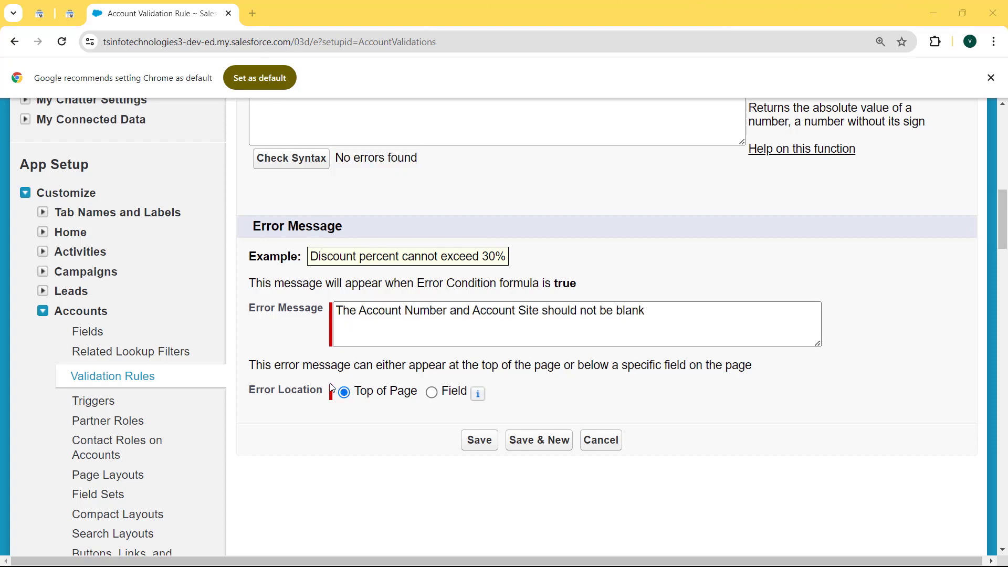
pyautogui.moveTo(341, 393); pyautogui.dragTo(431, 393)
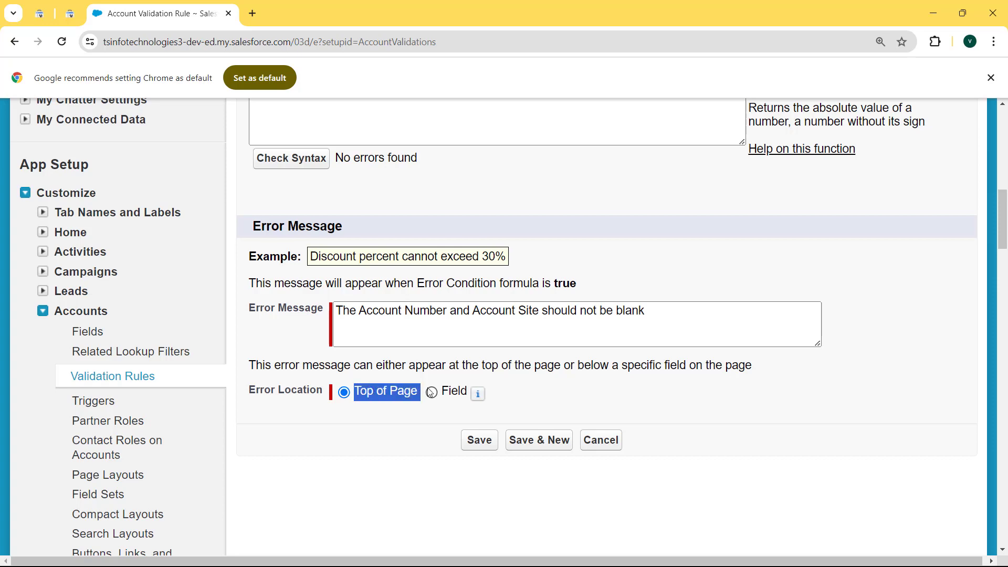
pyautogui.click(487, 443)
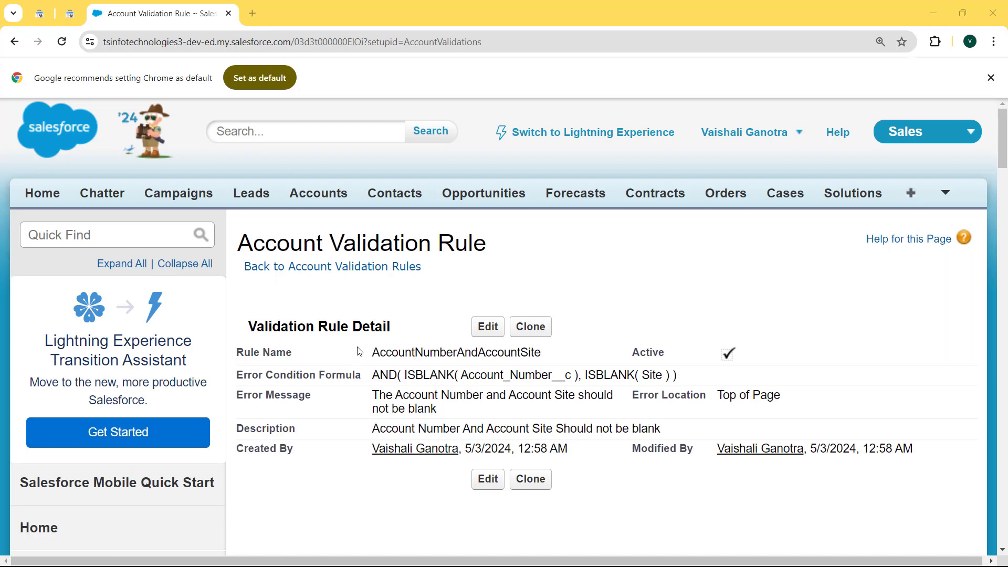
# Step: Review the saved validation rule's name, error condition formula, error message and description
pyautogui.moveTo(373, 351); pyautogui.dragTo(560, 351)
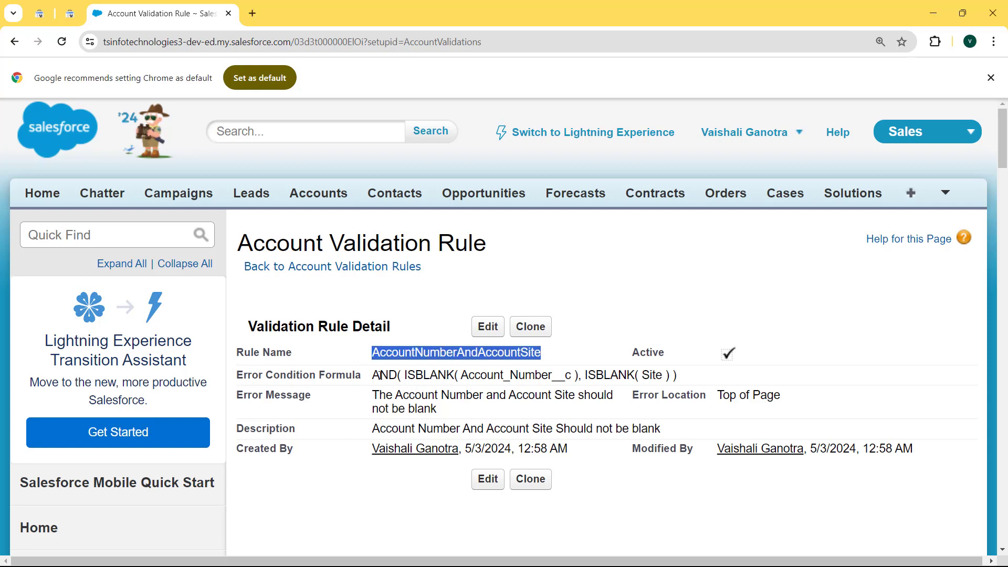
pyautogui.moveTo(376, 374); pyautogui.dragTo(680, 377)
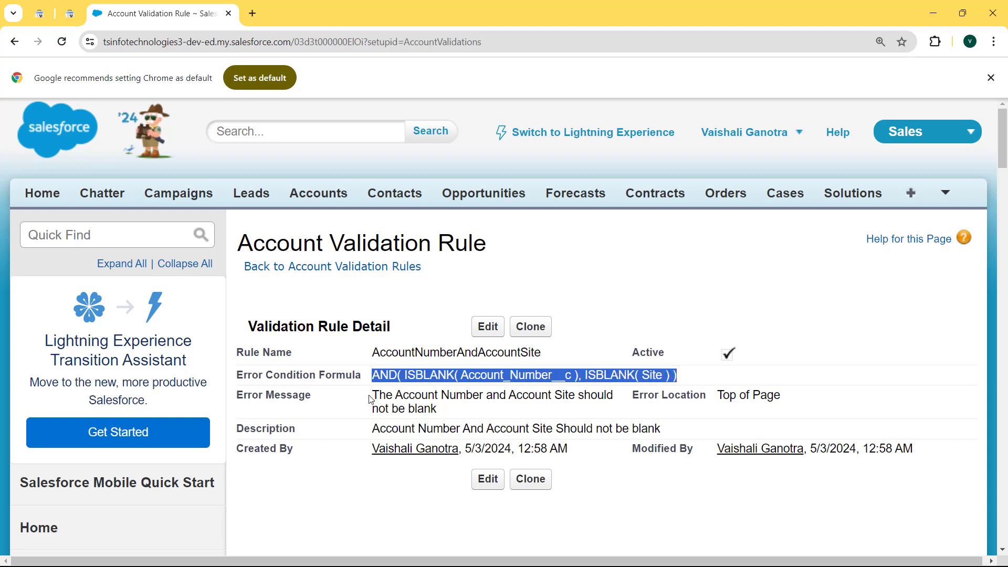
pyautogui.moveTo(372, 396); pyautogui.dragTo(465, 415)
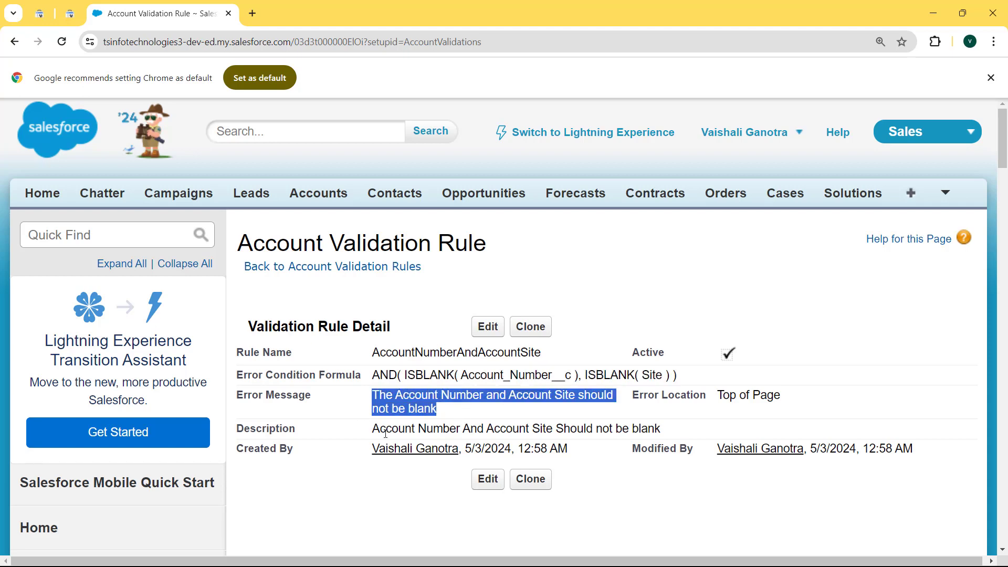
pyautogui.moveTo(372, 428); pyautogui.dragTo(662, 430)
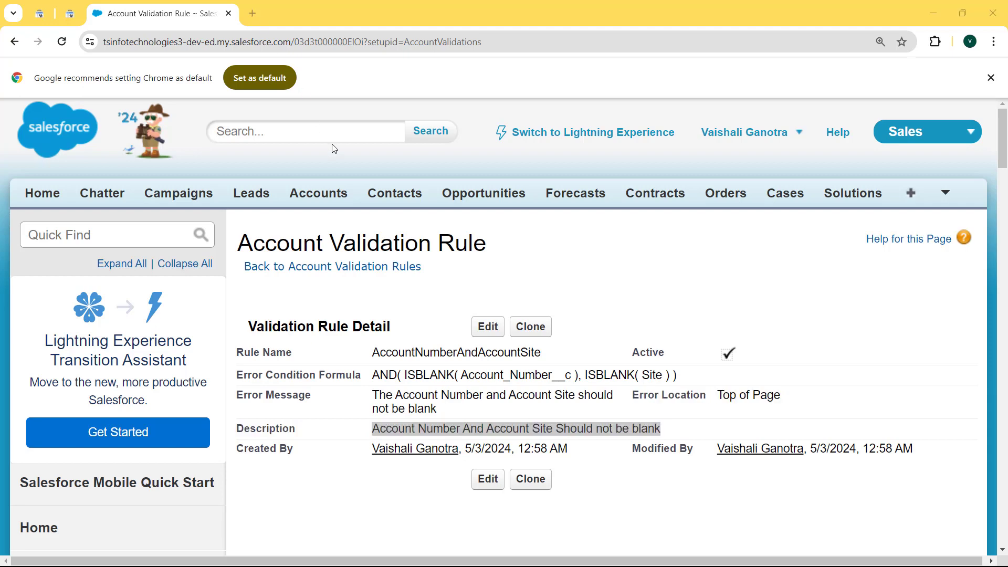
# Step: Start a new account, enter its account name and set the type to Customer - Channel
pyautogui.click(315, 201)
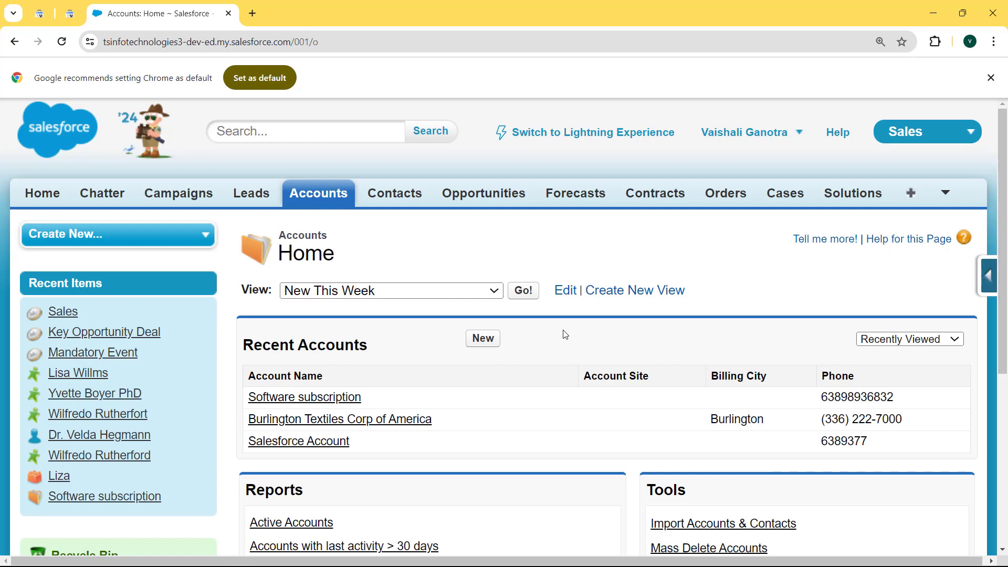
pyautogui.click(482, 339)
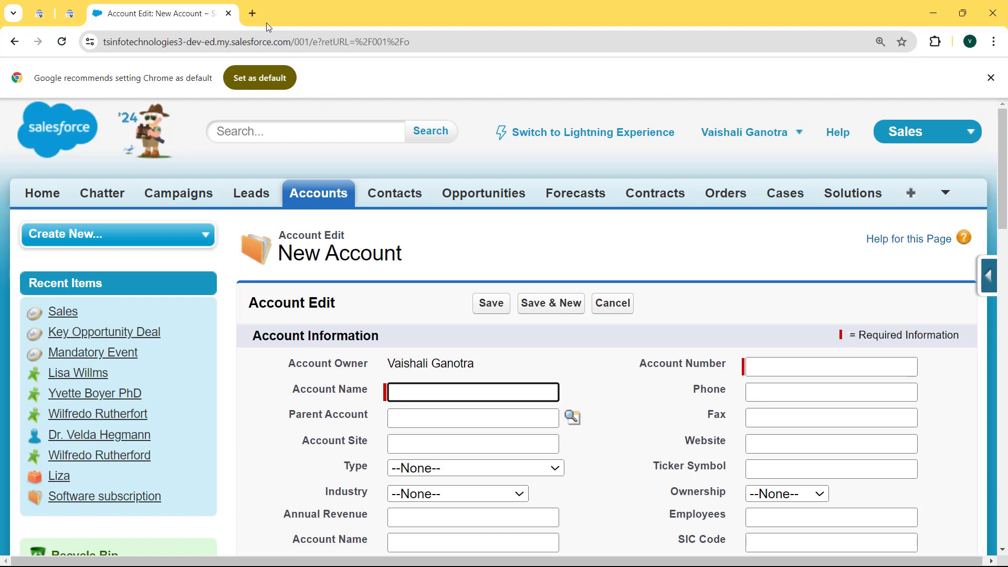
pyautogui.click(454, 391)
pyautogui.write('John')
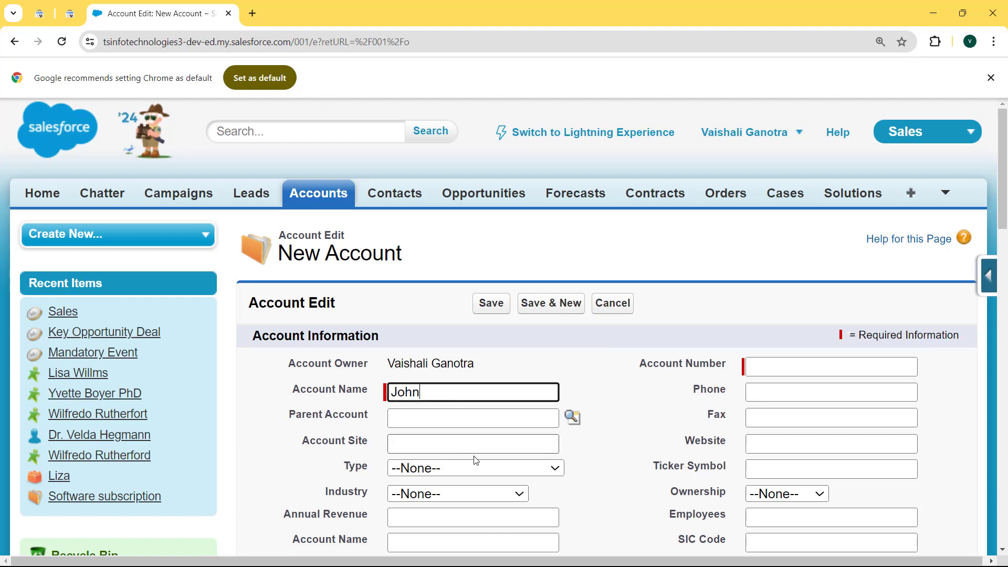
pyautogui.click(476, 469)
pyautogui.click(486, 392)
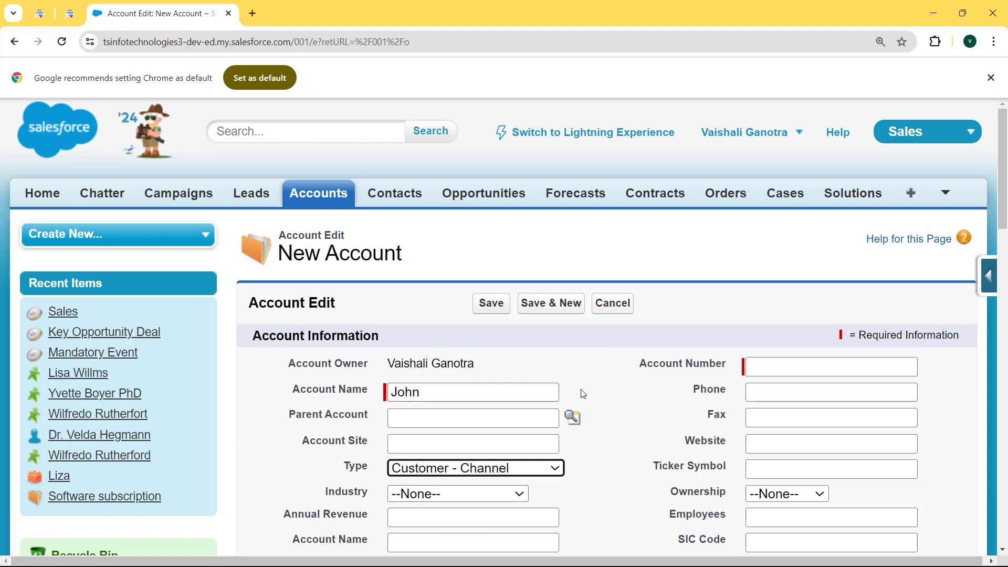
# Step: Enter the account number in the required field and the phone number of the new account
pyautogui.click(770, 363)
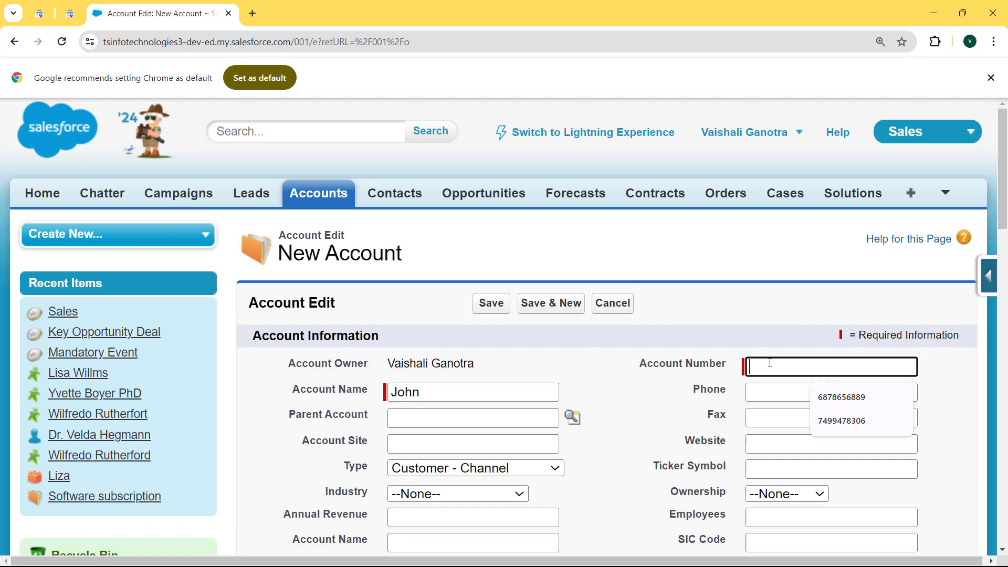
pyautogui.write('64774')
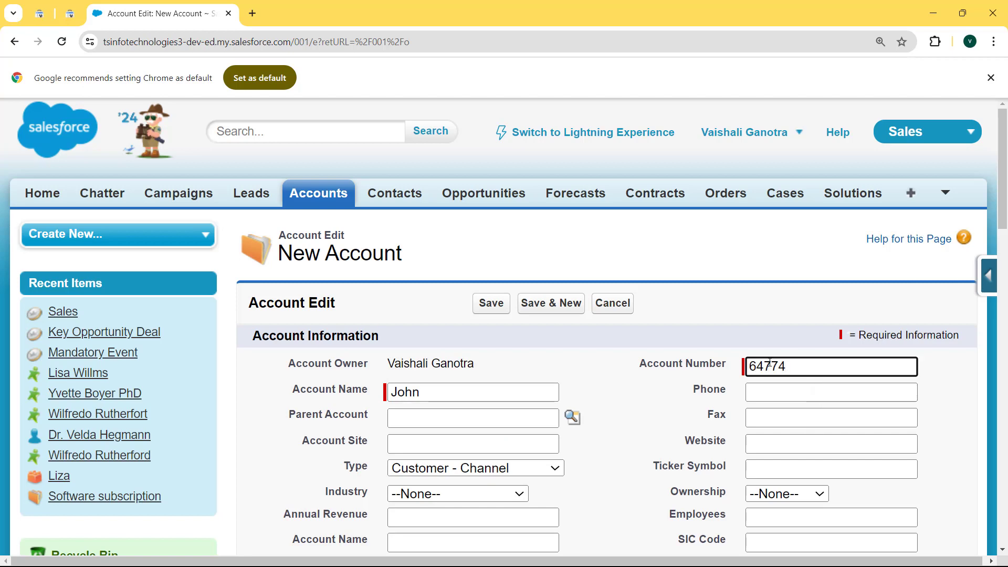
pyautogui.click(770, 392)
pyautogui.write('u490')
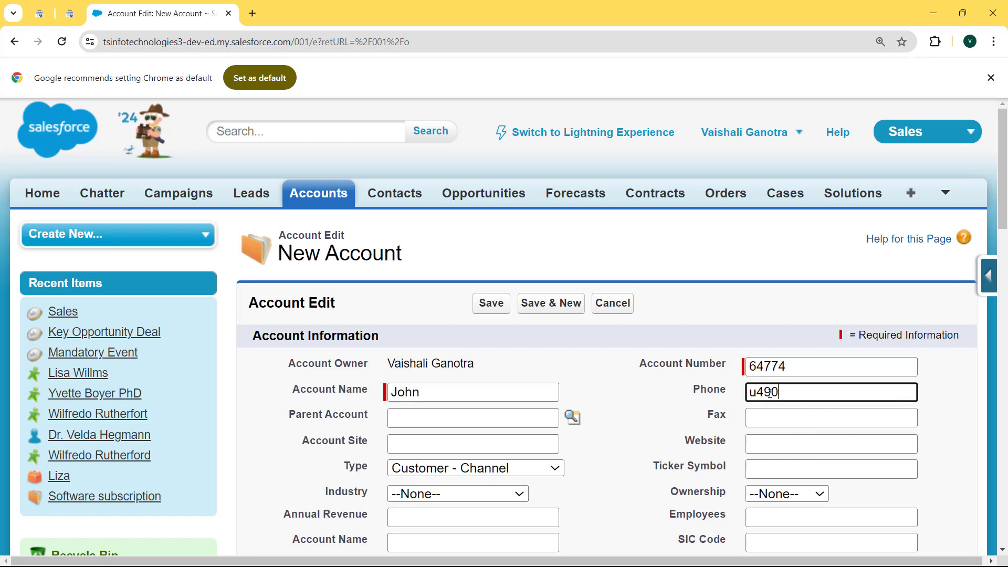
pyautogui.press('BackSpace')
pyautogui.press('BackSpace')
pyautogui.press('BackSpace')
pyautogui.press('BackSpace')
pyautogui.write('94784864')
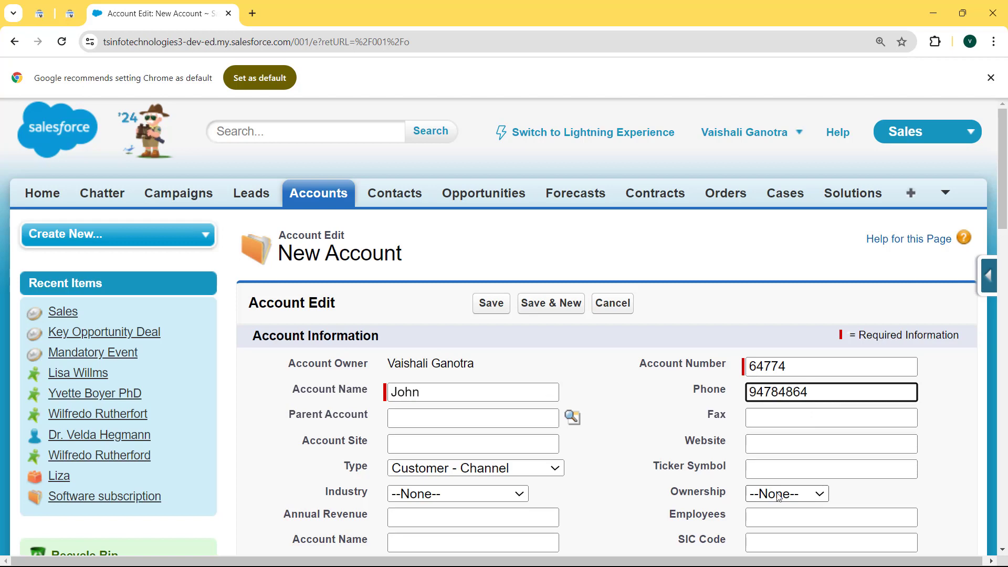
# Step: Set the ownership to Private and the annual revenue to 5000, and try to save the account with Account Site left blank
pyautogui.click(779, 497)
pyautogui.click(786, 445)
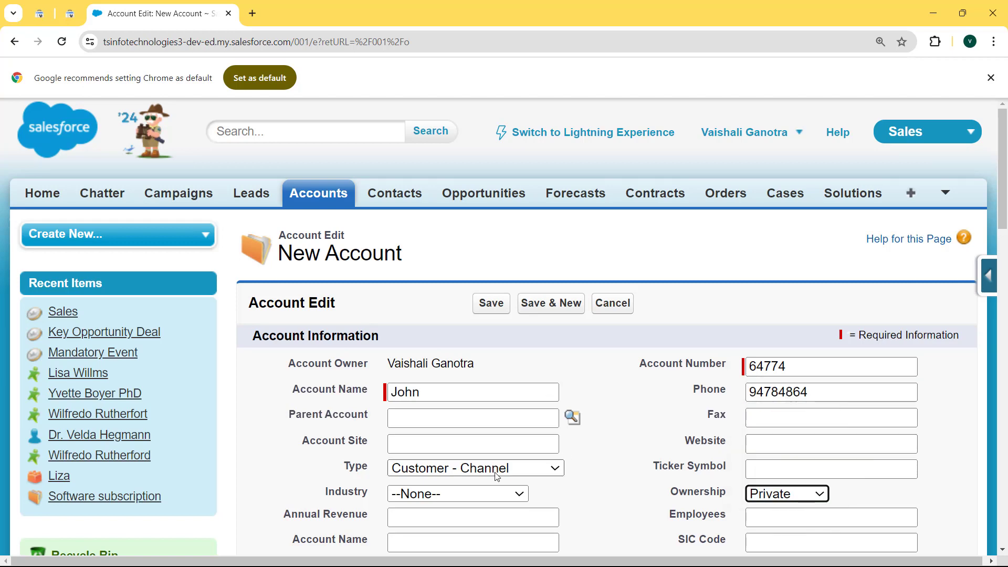
pyautogui.click(462, 522)
pyautogui.write('5000')
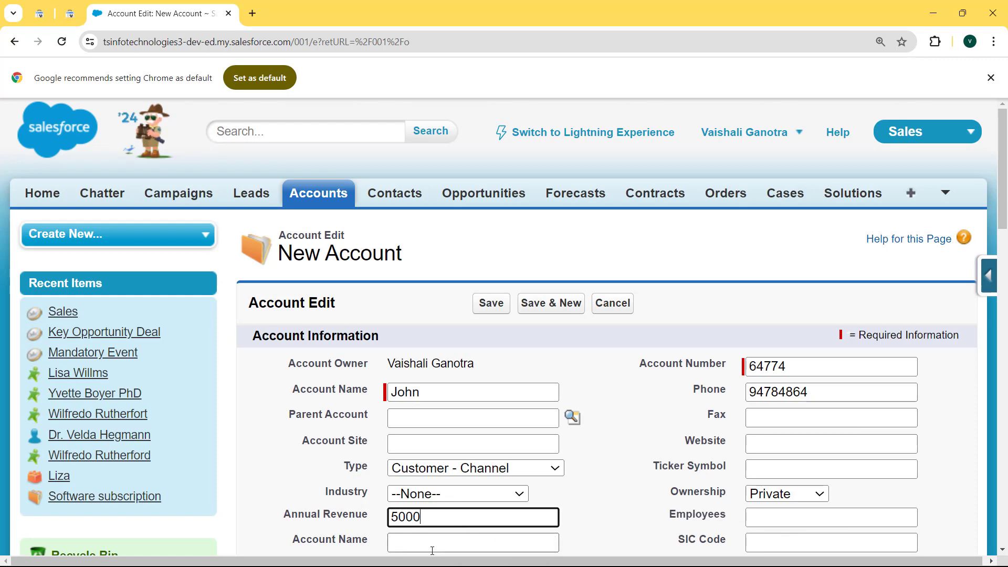
pyautogui.scroll(-2, 585, 268)
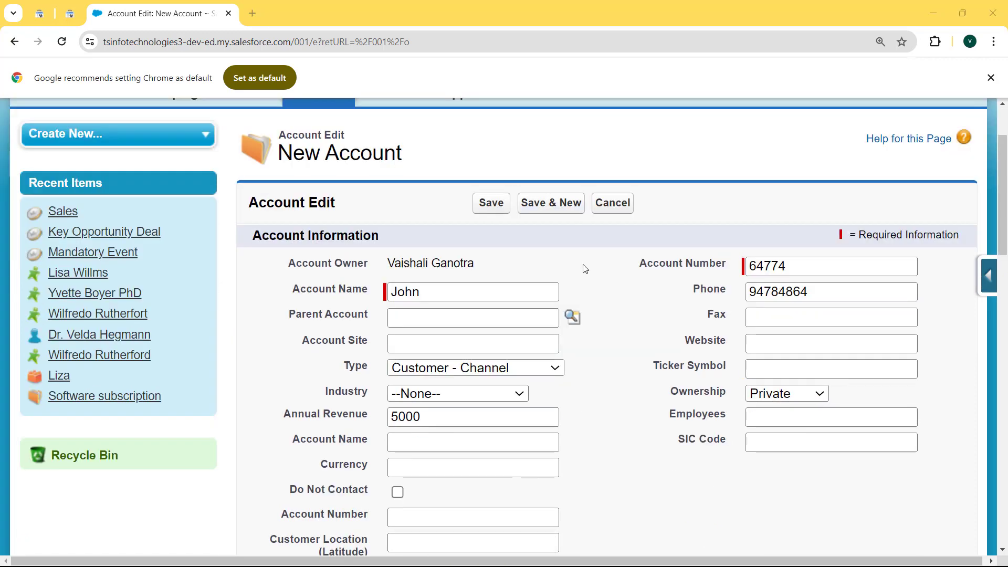
pyautogui.click(488, 209)
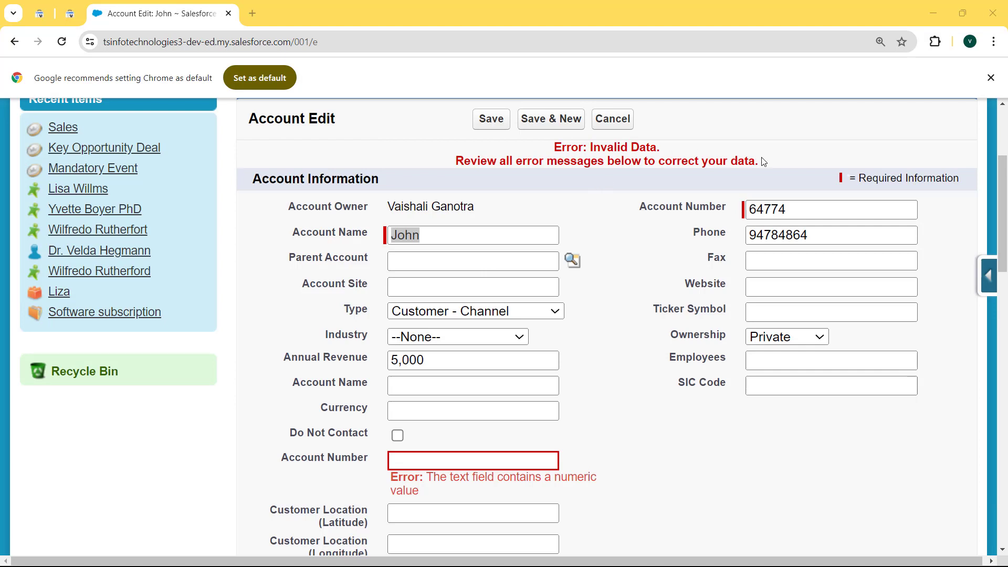
# Step: Begin filling in the Account Site of the new account
pyautogui.click(412, 468)
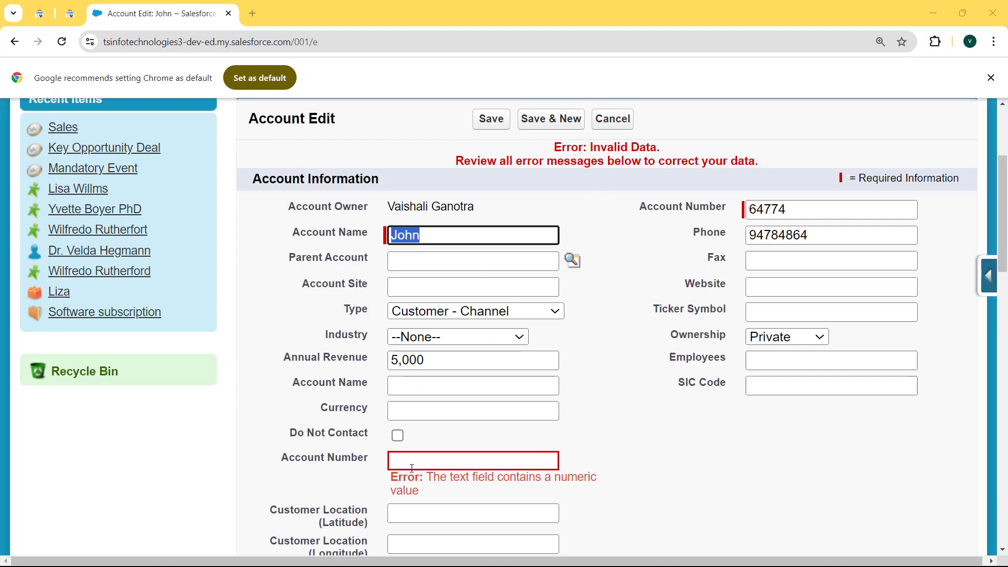
pyautogui.click(427, 287)
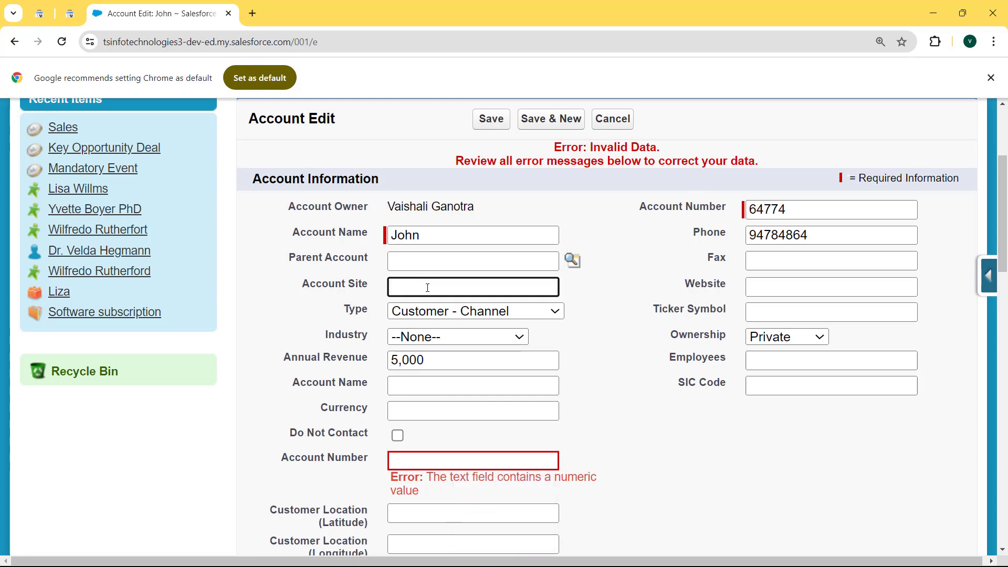